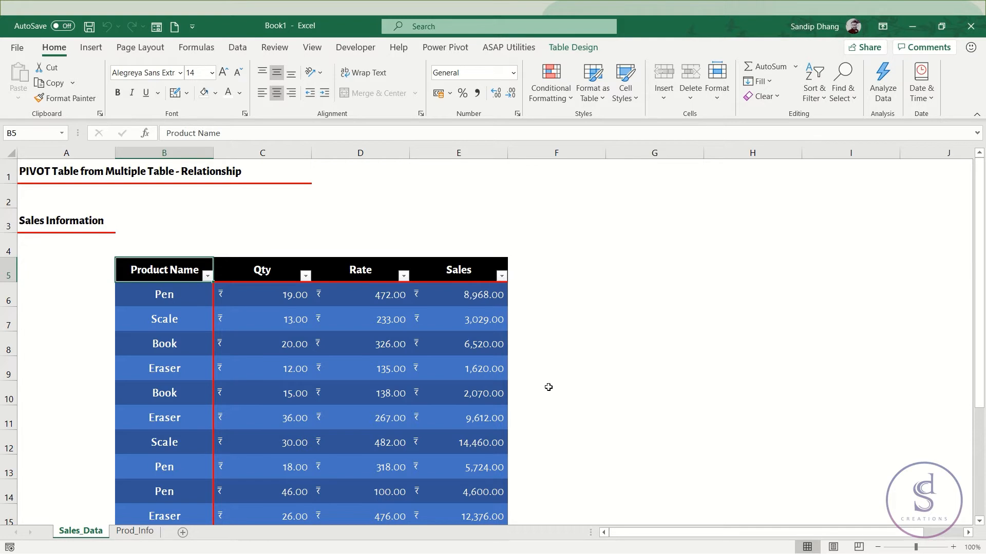
Examine the Product Name, Qty, Rate and Sales columns of the sales table on the Sales_Data sheet
scroll(539, 378, up, 2)
click(261, 265)
click(363, 266)
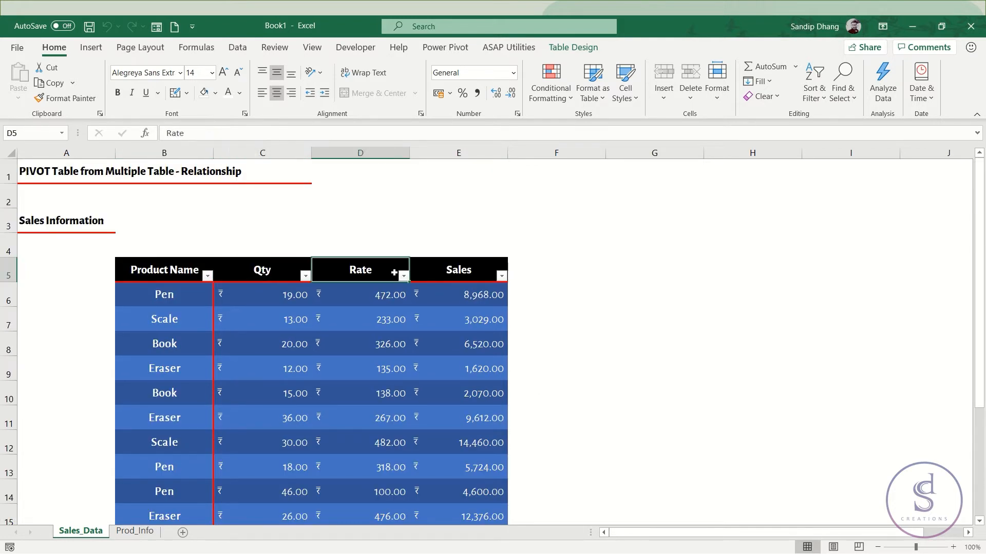
click(460, 262)
drag(160, 300, 156, 389)
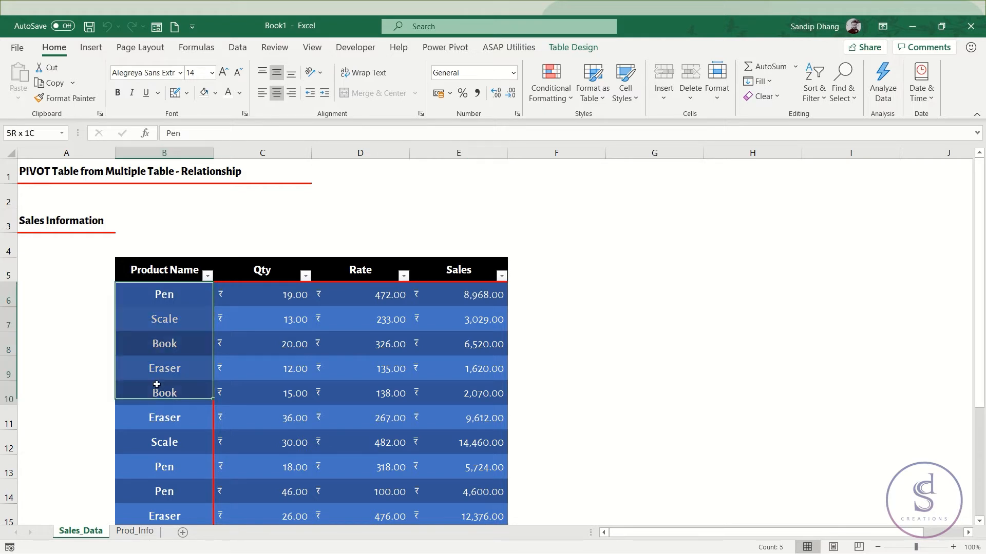
Examine the Product Name and Product ID columns of the product table on the Prod_Info sheet
click(134, 531)
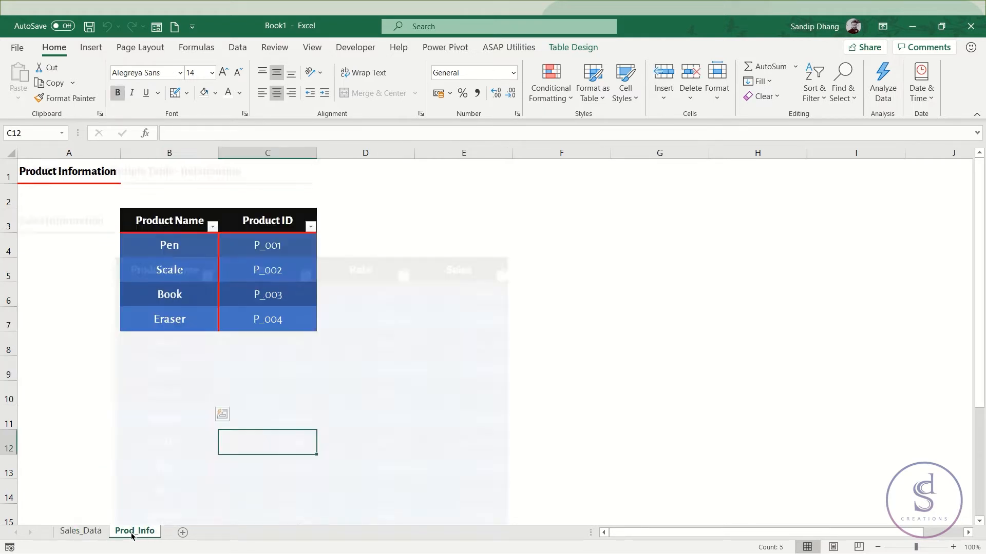
drag(187, 222, 214, 280)
drag(267, 220, 270, 277)
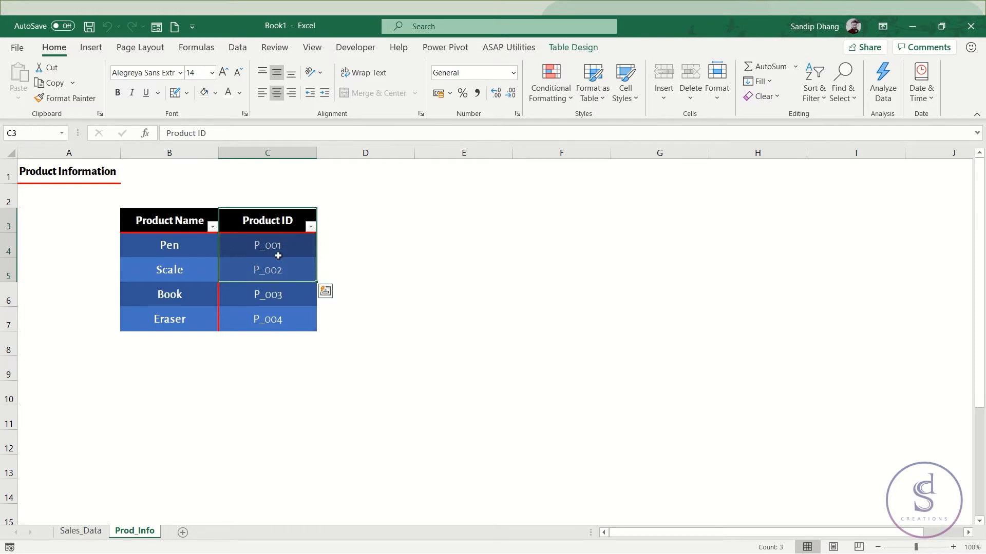
drag(175, 222, 170, 315)
key(ctrl+c)
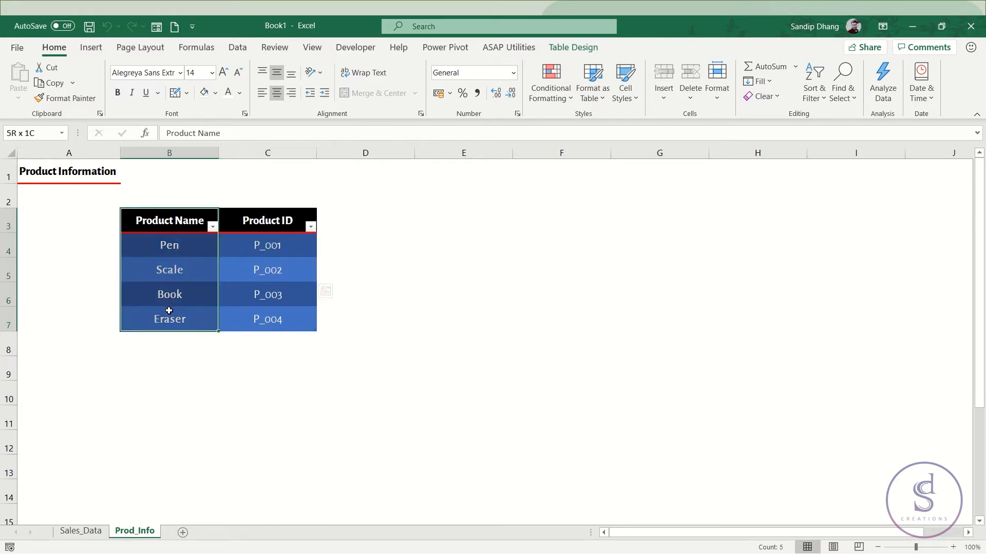
drag(264, 225, 243, 310)
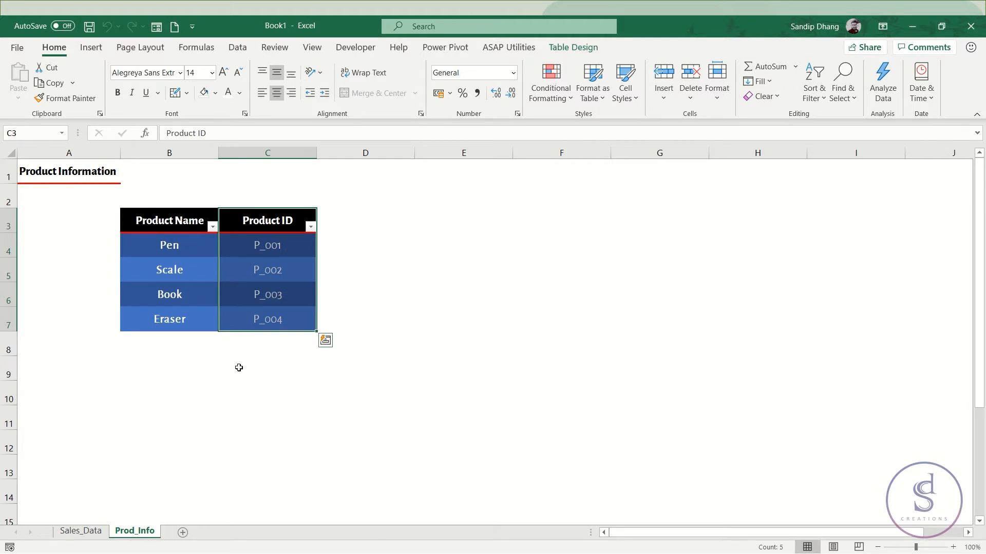
Return to the Sales_Data sheet and inspect how its Qty, Rate and Sales entries relate to each product
click(81, 531)
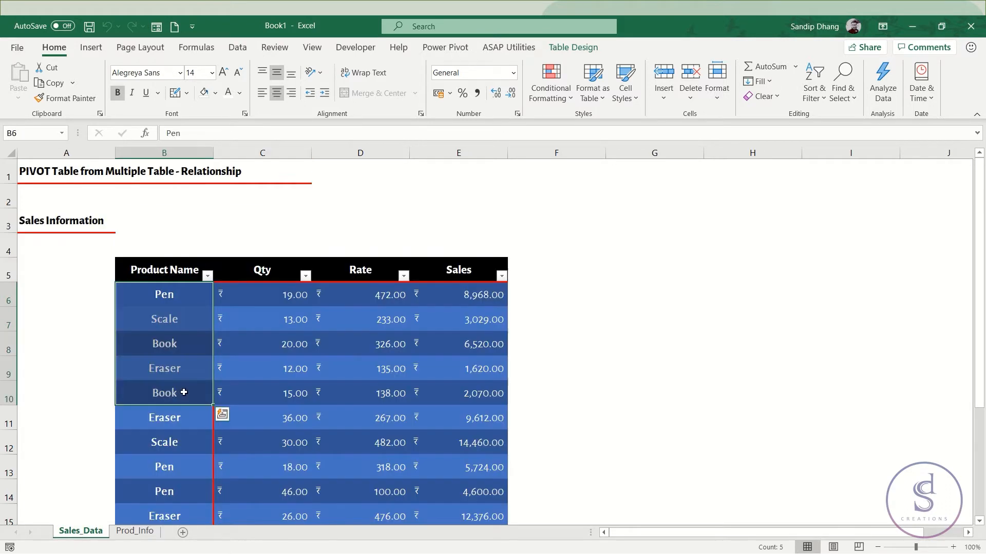
click(137, 268)
key(ctrl+v)
drag(264, 270, 263, 343)
drag(365, 272, 355, 343)
drag(451, 269, 442, 344)
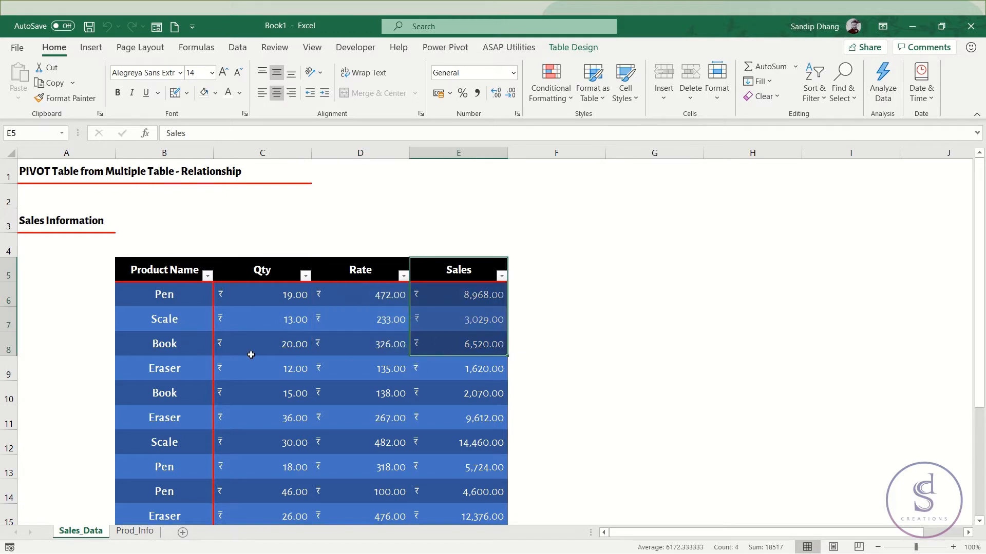
click(350, 303)
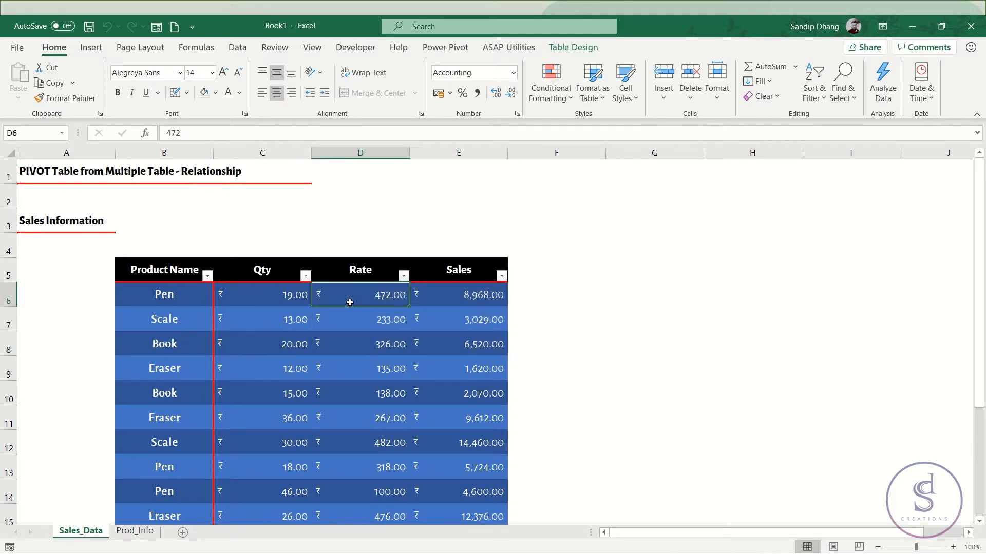
drag(460, 298, 463, 391)
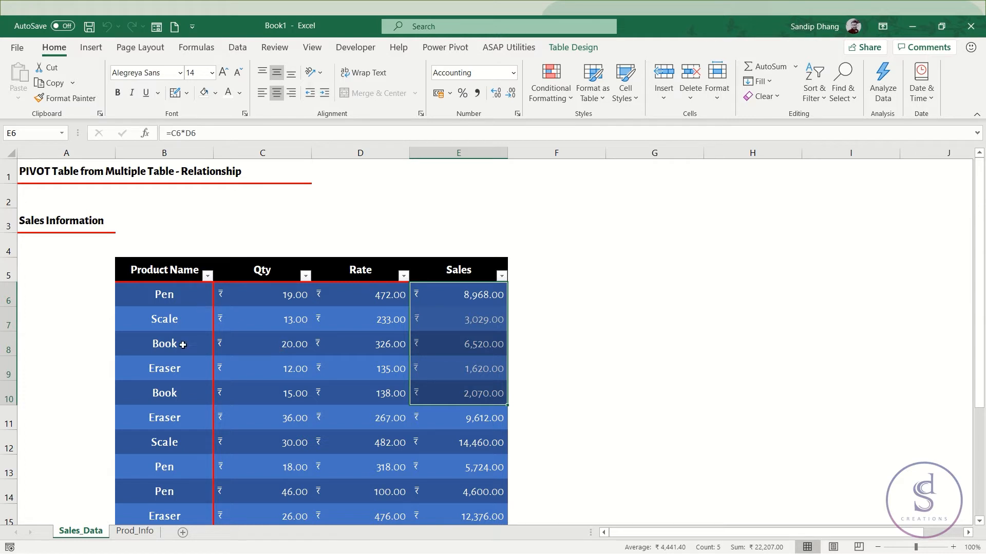
Compare the sales table on Sales_Data with the product table on Prod_Info to identify their shared column
click(135, 531)
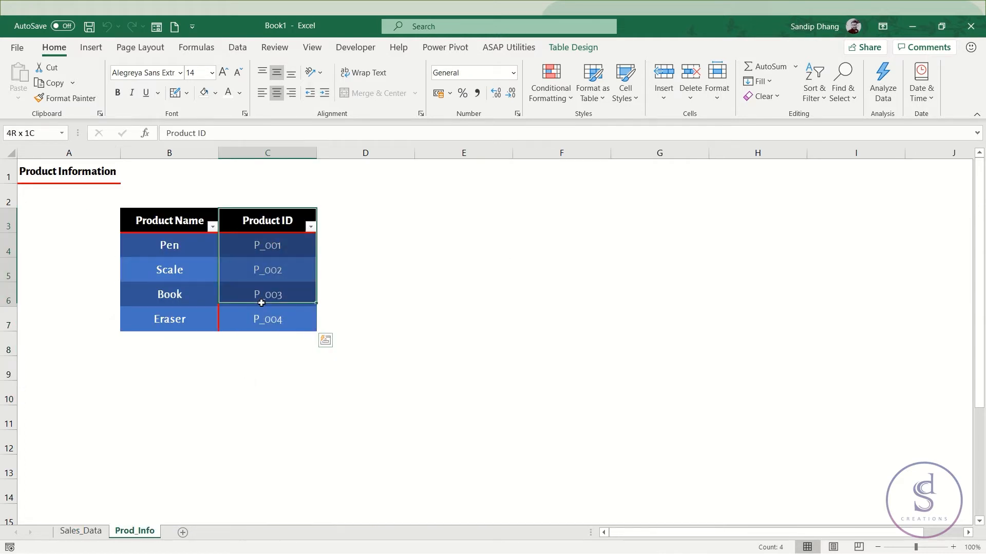
click(82, 531)
drag(465, 270, 447, 434)
drag(148, 272, 452, 475)
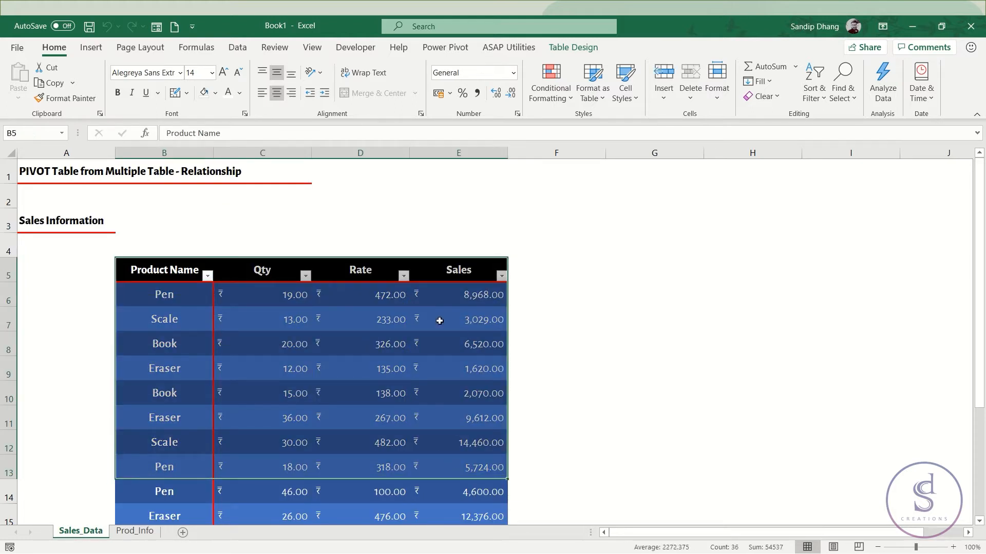
click(134, 532)
drag(169, 224, 269, 318)
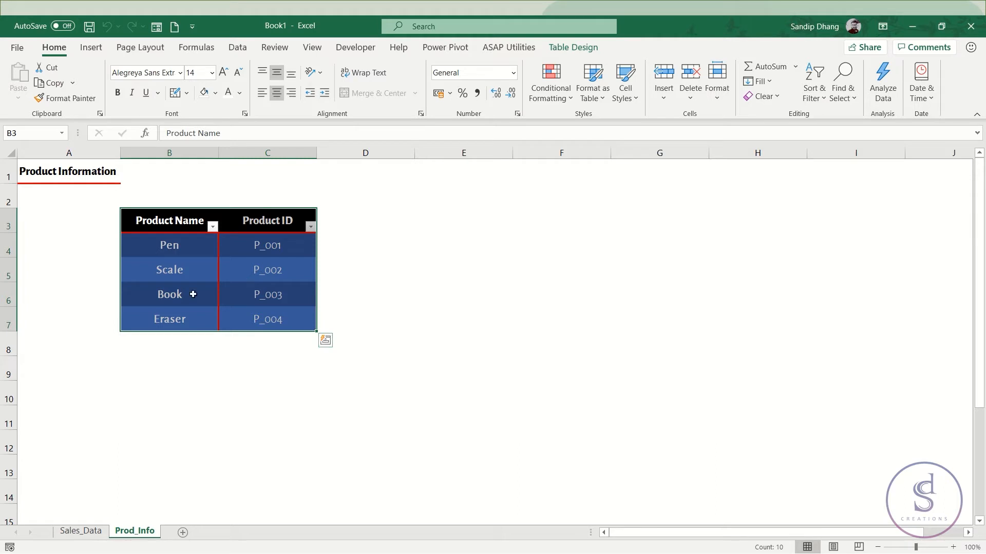
click(82, 532)
click(128, 532)
click(81, 532)
click(129, 532)
click(83, 531)
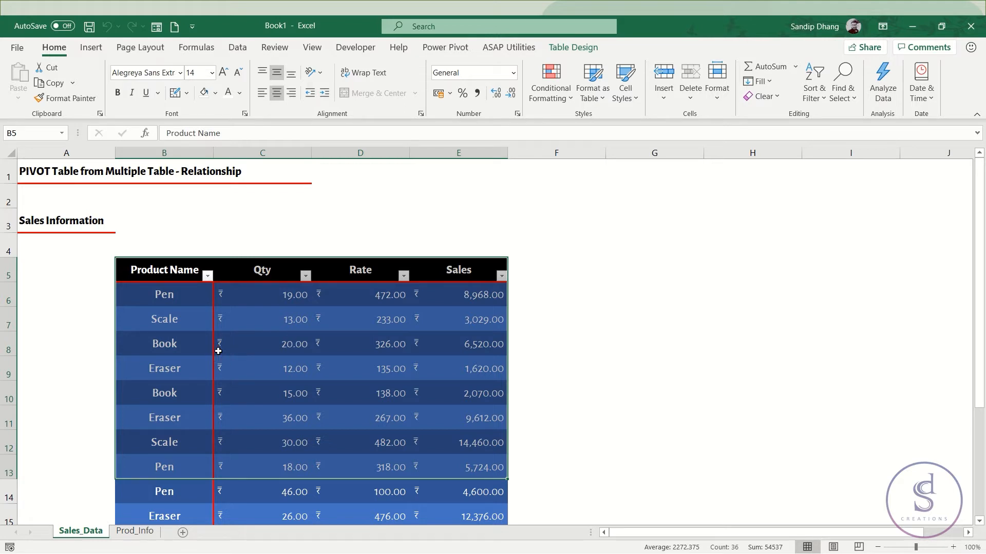
Add the sales table on the Sales_Data sheet to the Power Pivot data model
click(282, 342)
drag(167, 275, 440, 511)
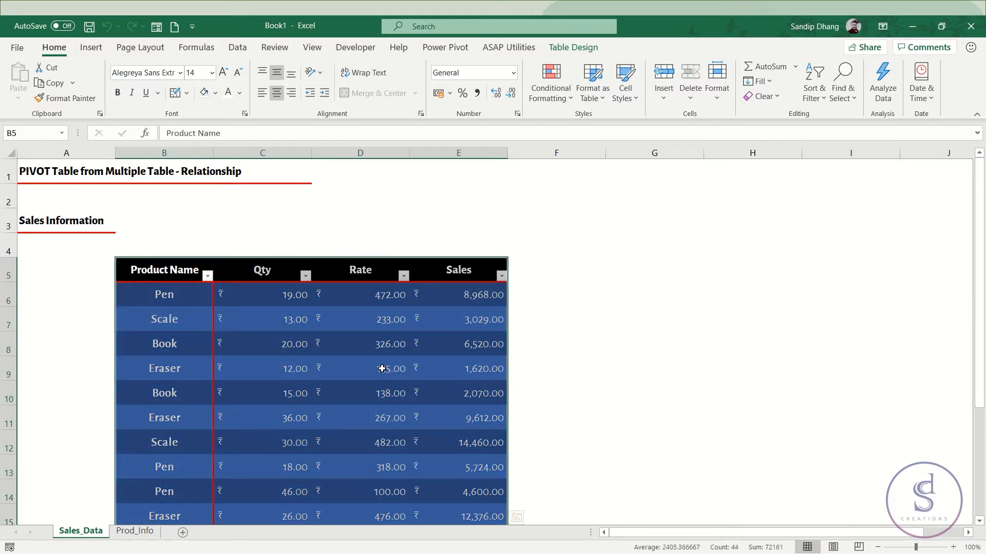
click(285, 347)
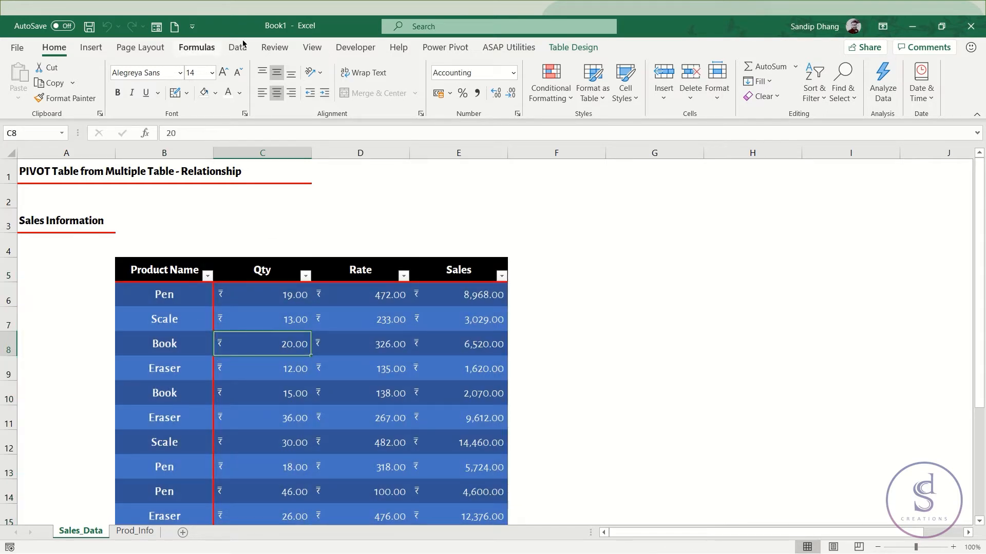
click(449, 49)
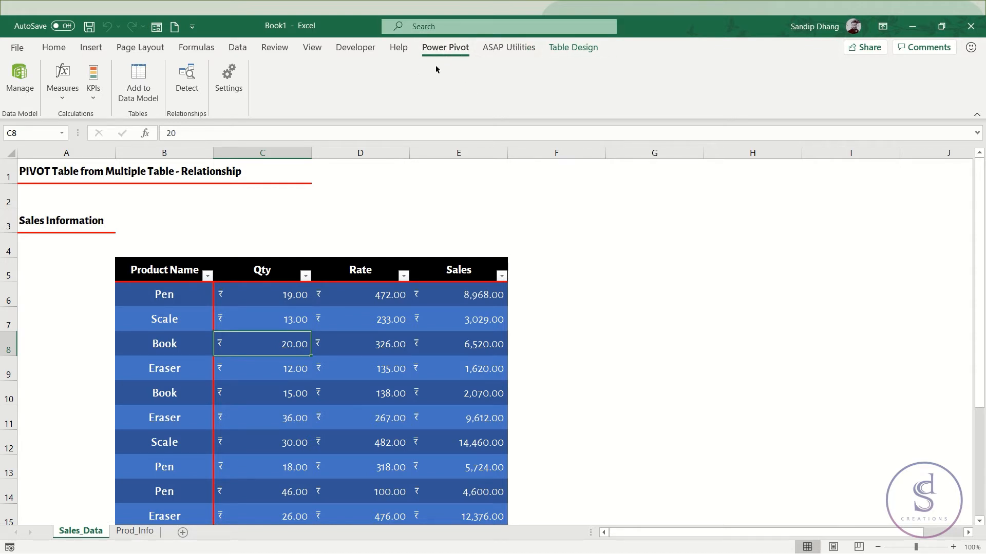
click(138, 91)
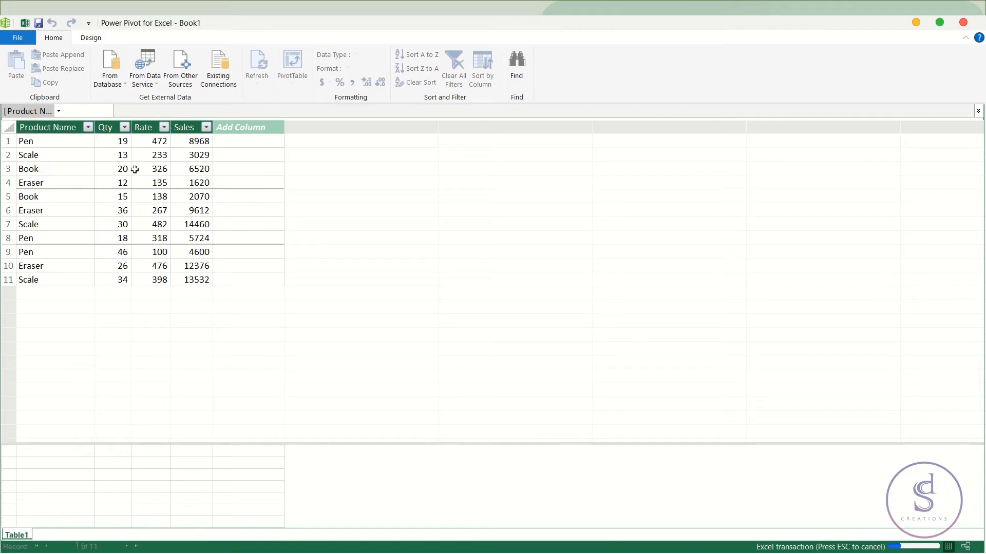
Rename the imported sales table in the data model as Sales and close the Power Pivot window
click(56, 127)
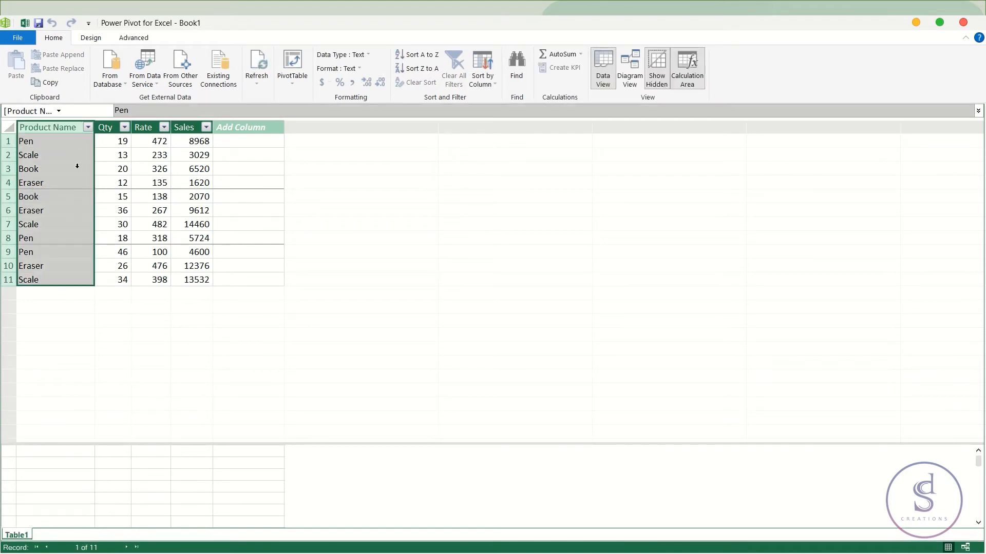
click(85, 177)
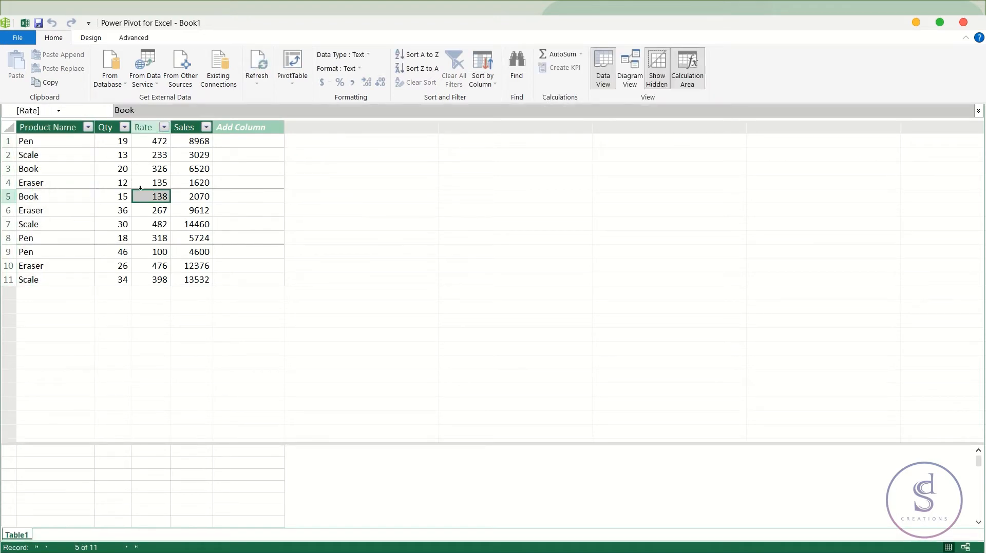
right_click(24, 537)
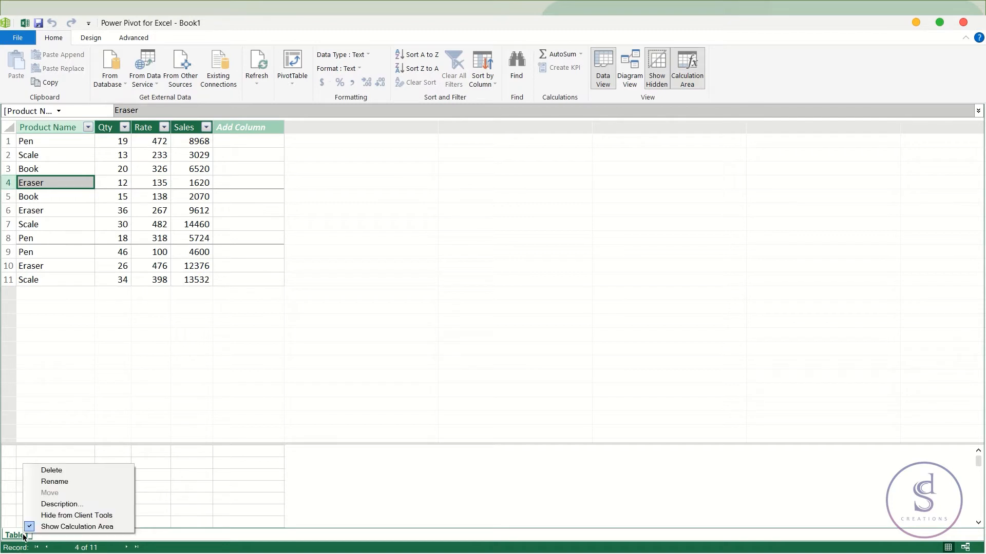
click(61, 485)
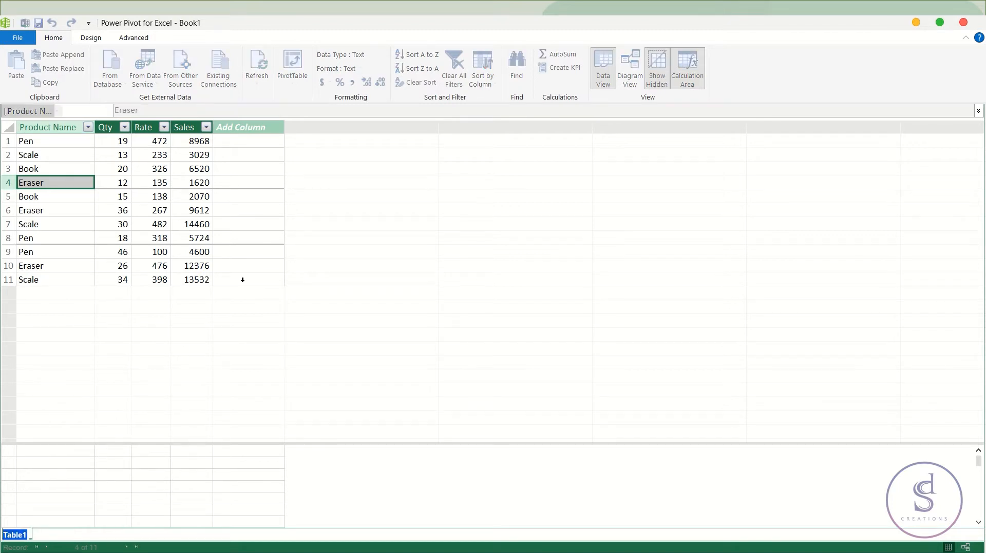
text(Sales)
key(Return)
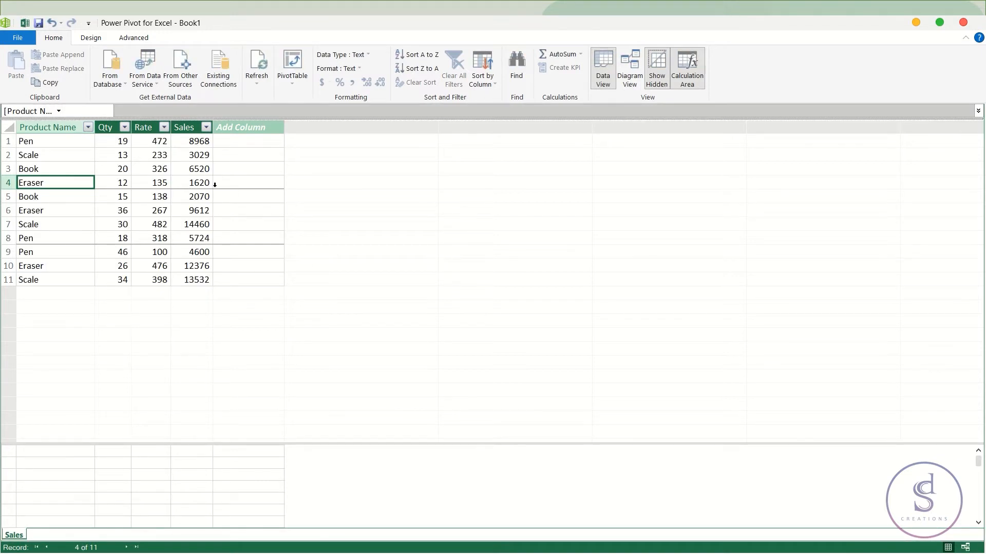
click(962, 23)
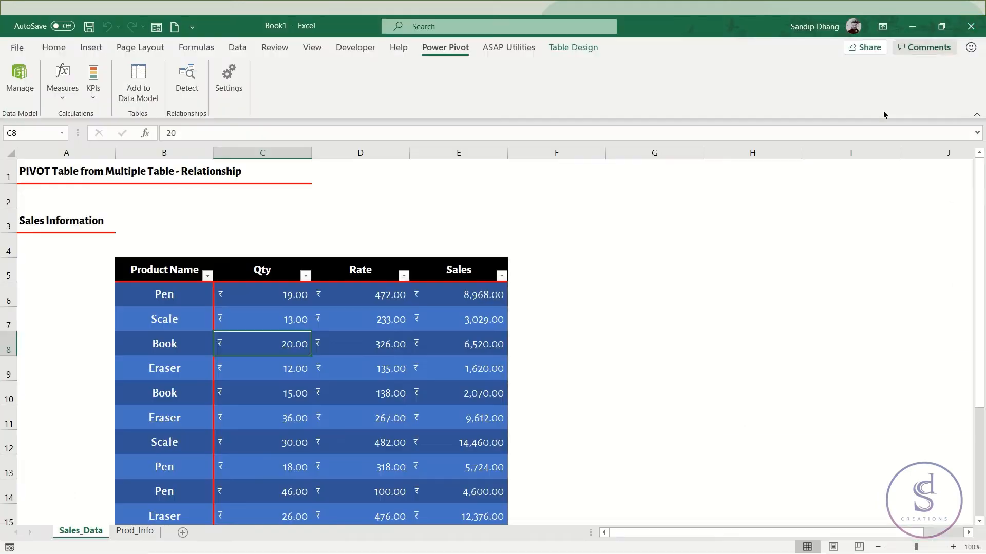
Add the product table on the Prod_Info sheet to the Power Pivot data model
click(140, 531)
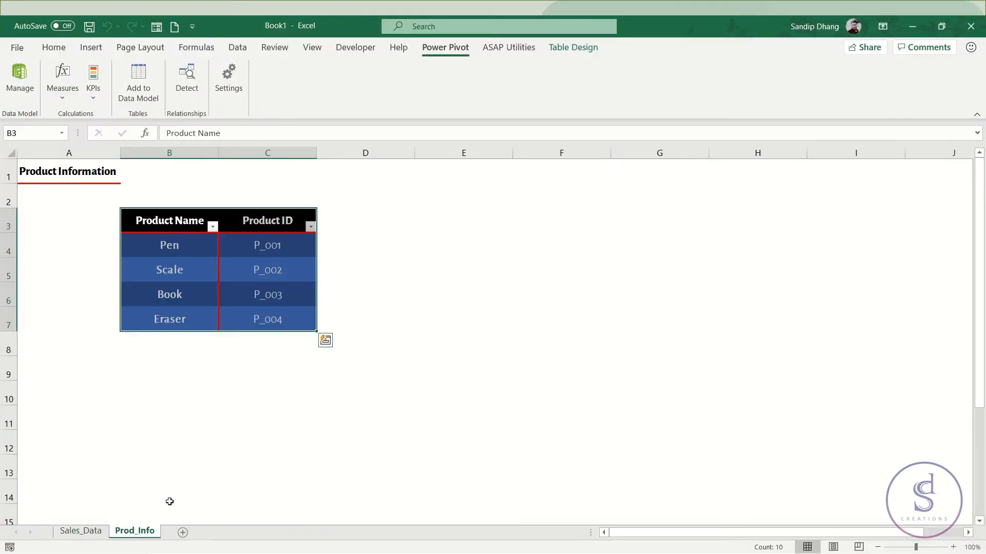
click(212, 268)
drag(184, 246, 260, 293)
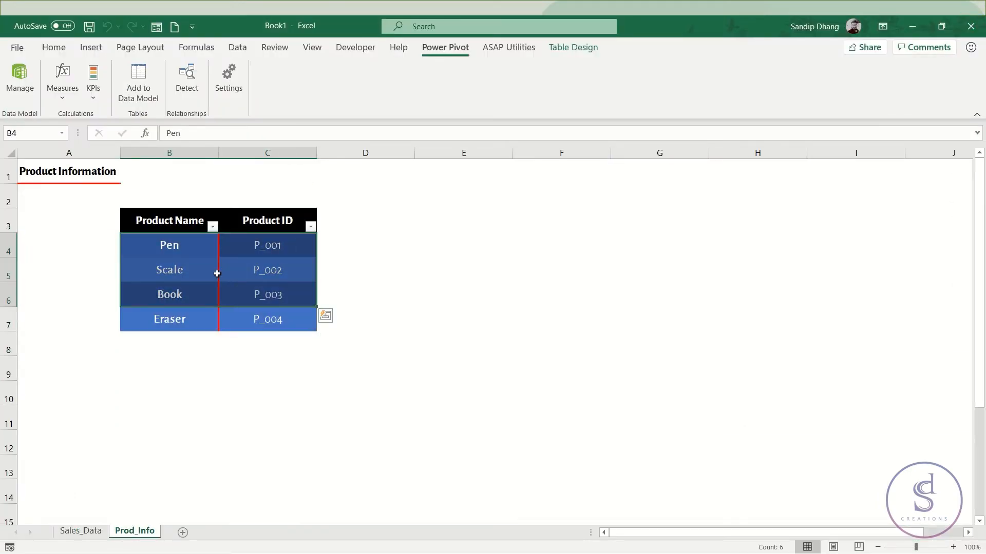
click(216, 273)
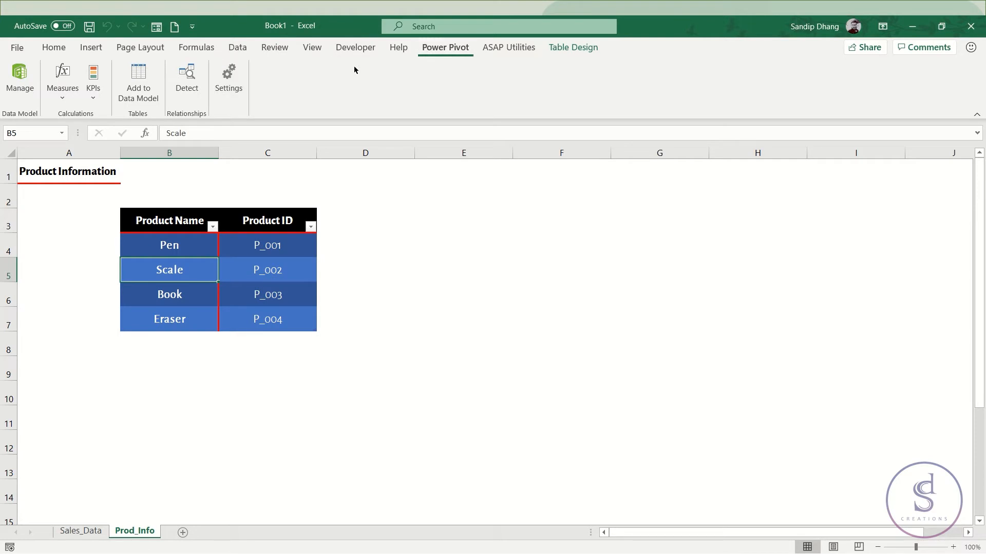
click(138, 82)
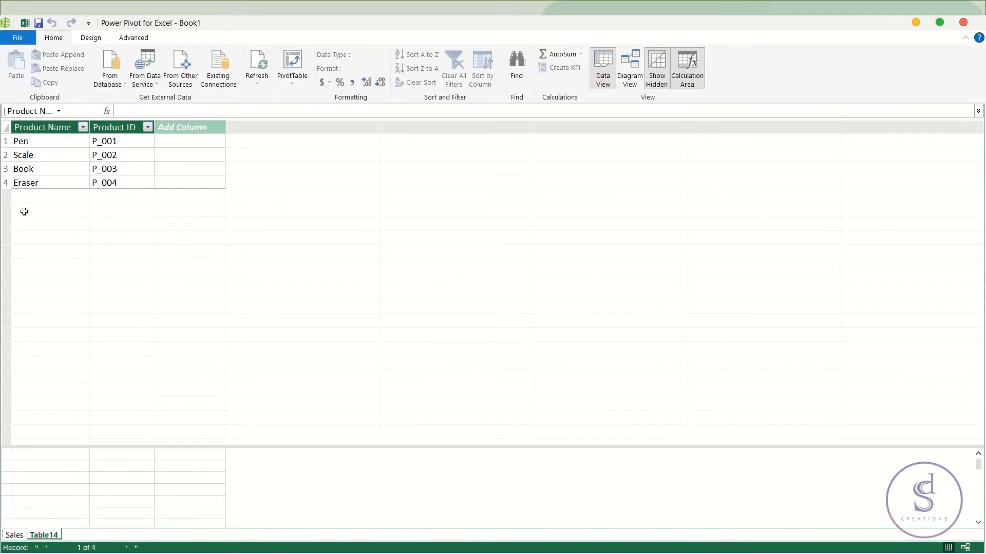
Rename the imported product table in the data model as Product and check both model tables
double_click(46, 535)
text(Produ)
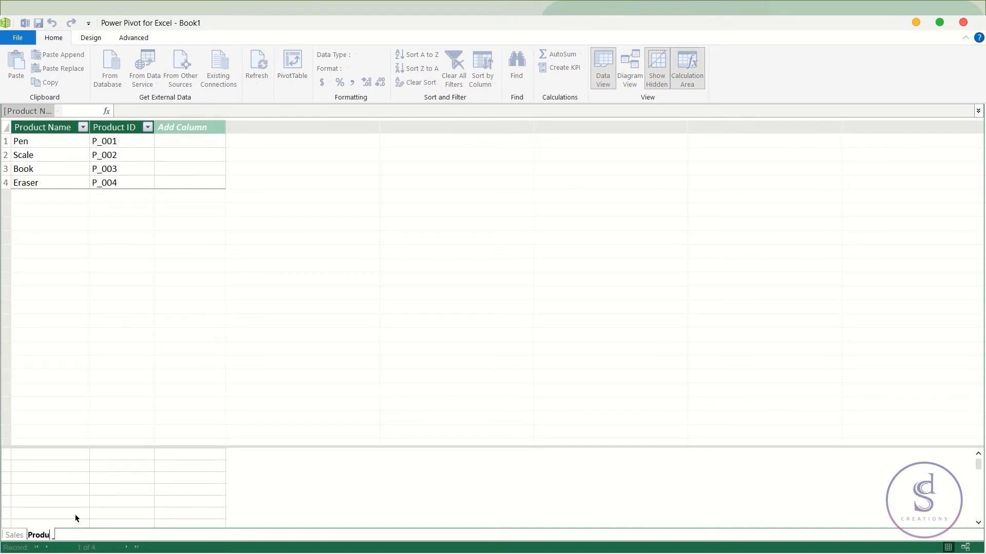
text(ct)
key(Return)
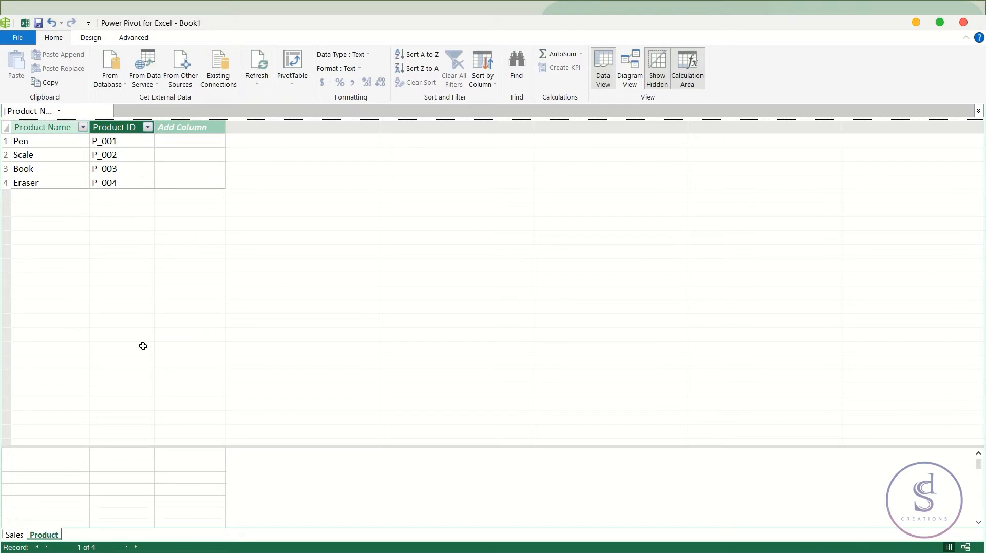
click(14, 535)
click(44, 535)
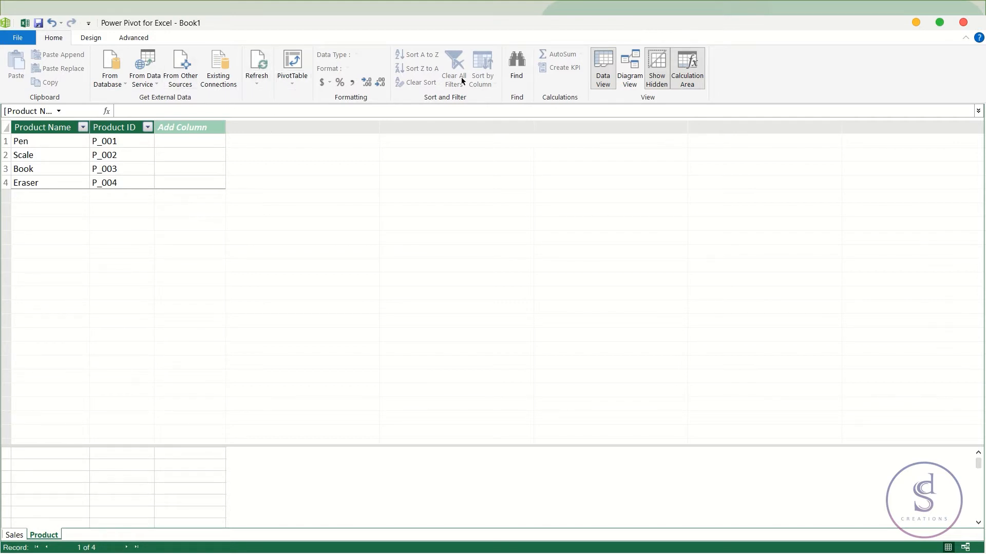
Create a PivotTable from the data model on a new worksheet
click(291, 81)
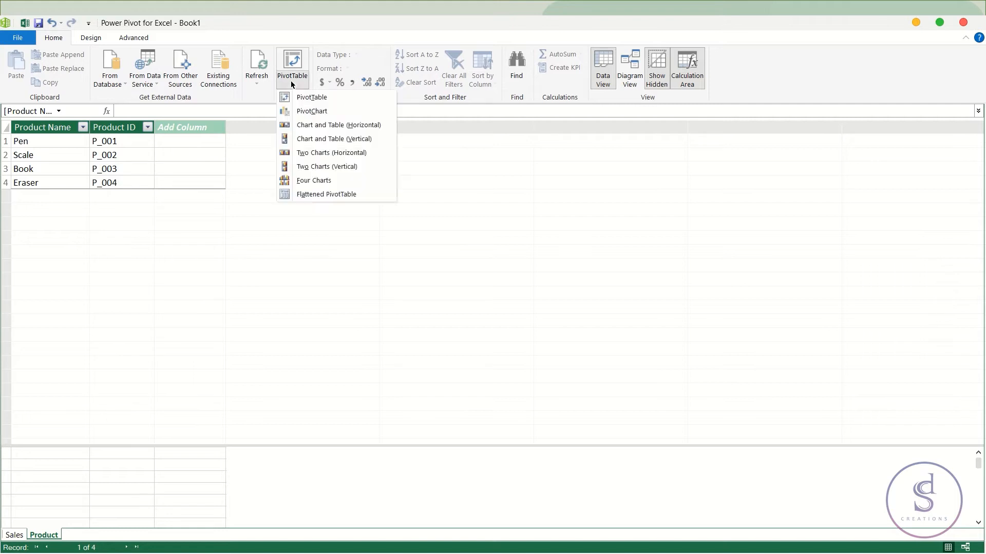
click(320, 99)
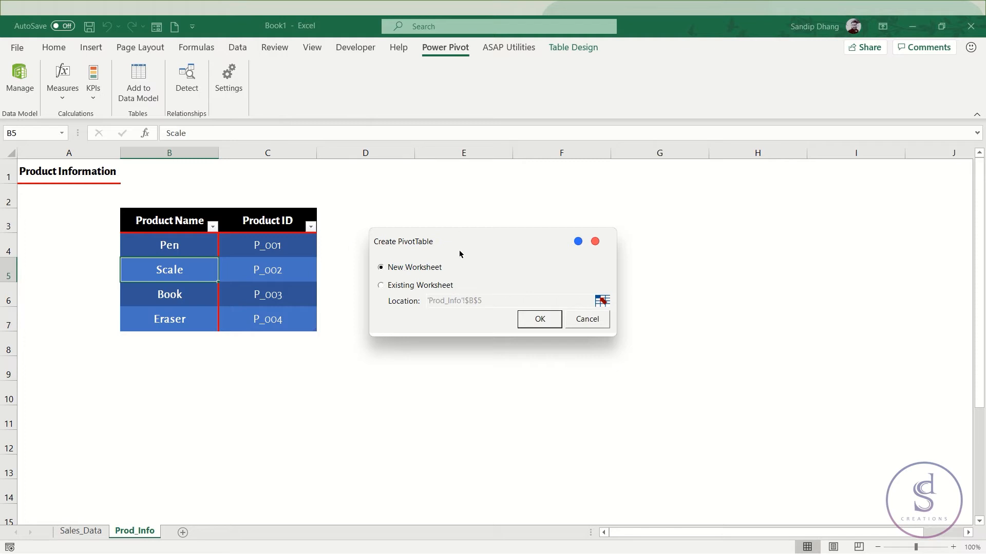
drag(460, 243, 484, 220)
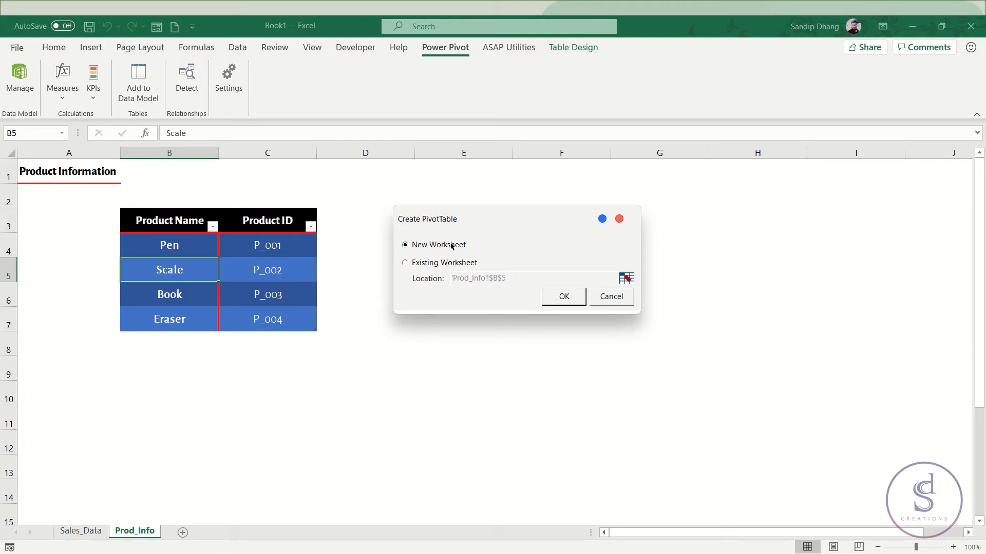
click(565, 297)
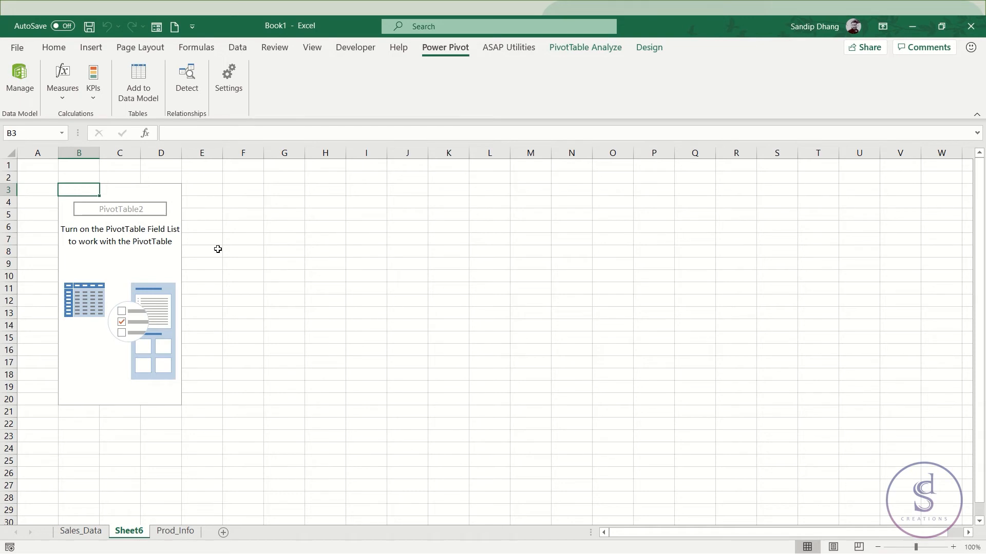
Show the field list for the empty PivotTable on the new worksheet
click(118, 263)
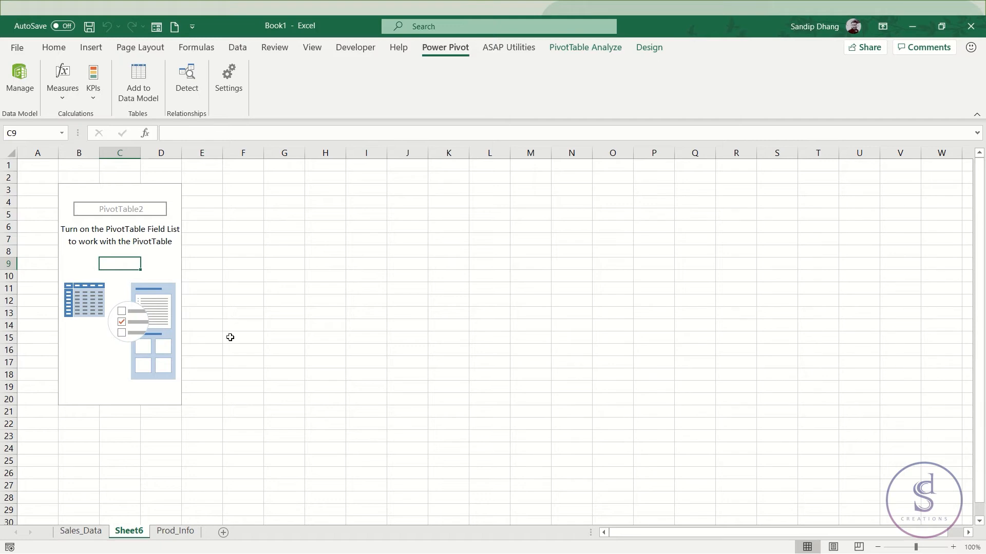
click(593, 48)
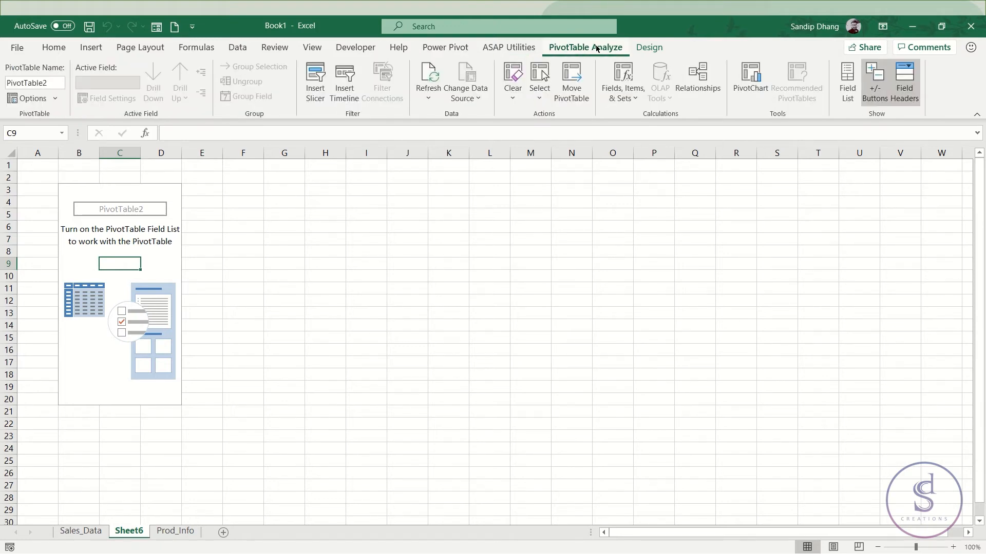
click(847, 84)
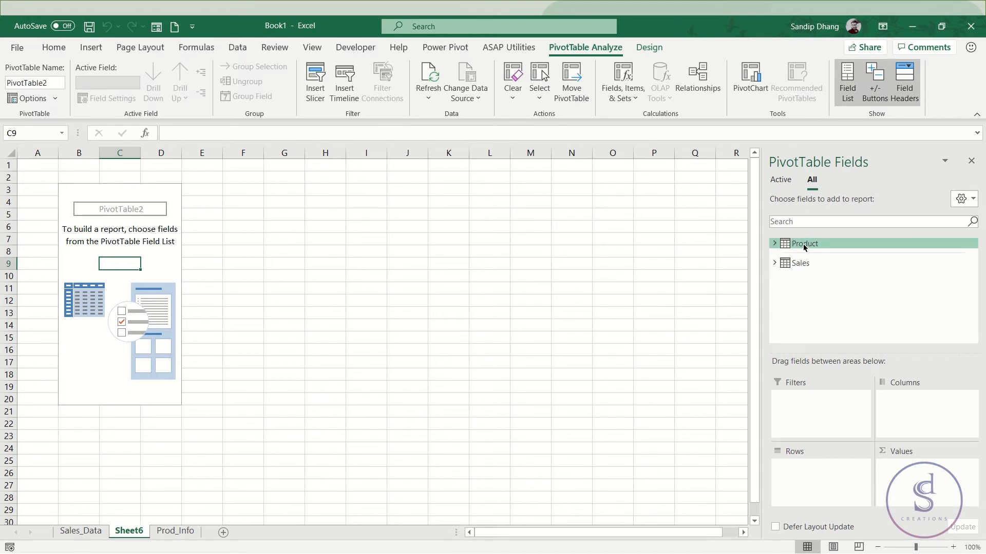
Add Product ID from the Product table as rows and Sales from the Sales table as values in the PivotTable
click(774, 243)
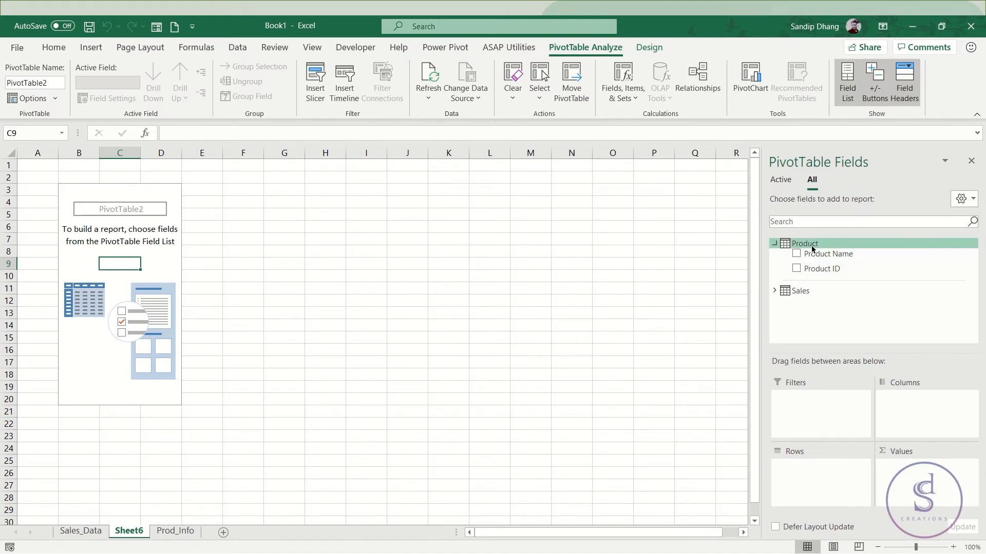
drag(821, 268, 812, 483)
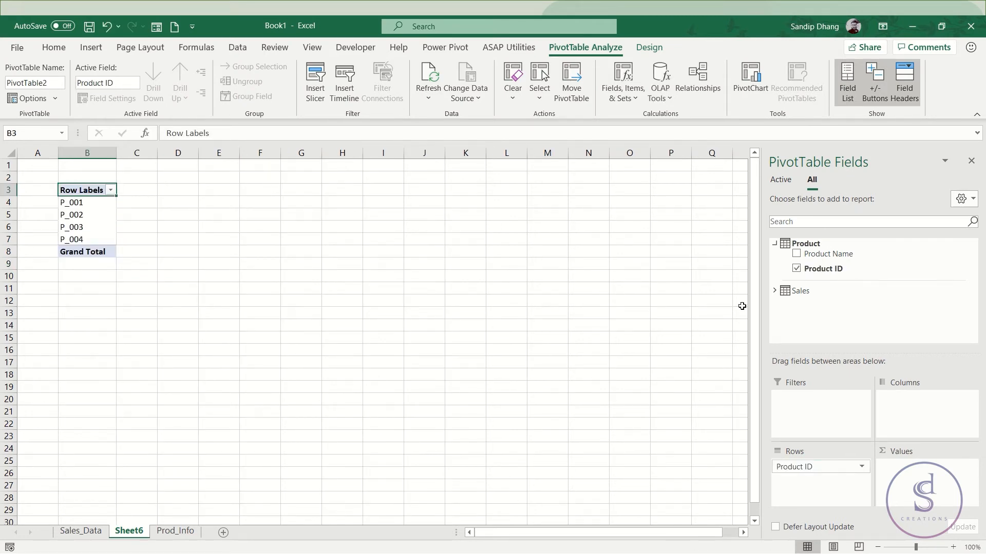
click(773, 291)
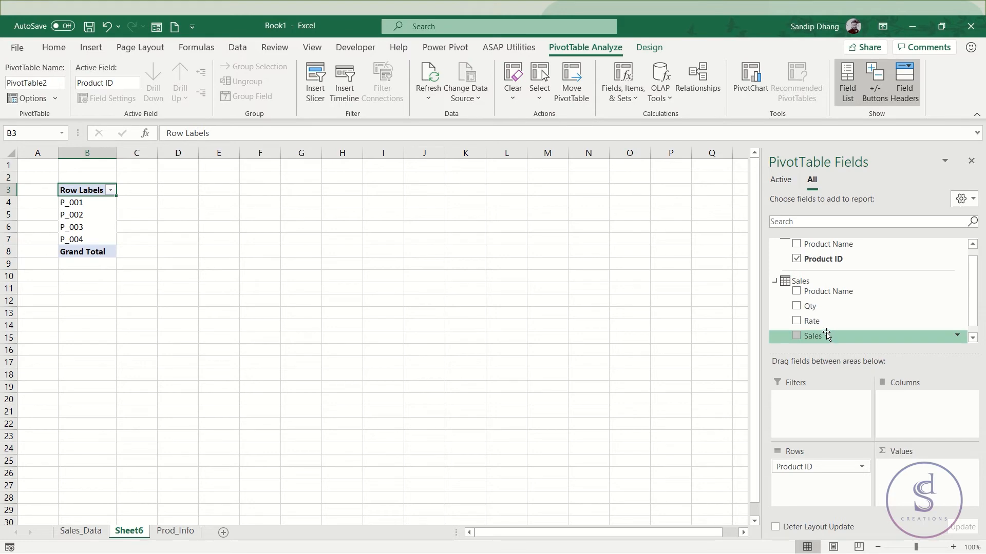
drag(816, 334, 930, 492)
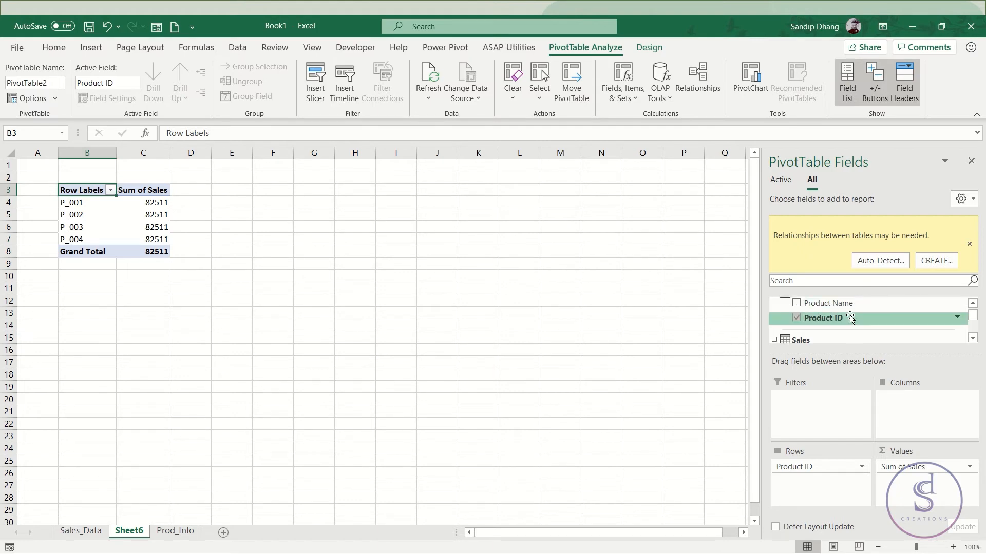
scroll(848, 326, down, 1)
scroll(848, 326, up, 2)
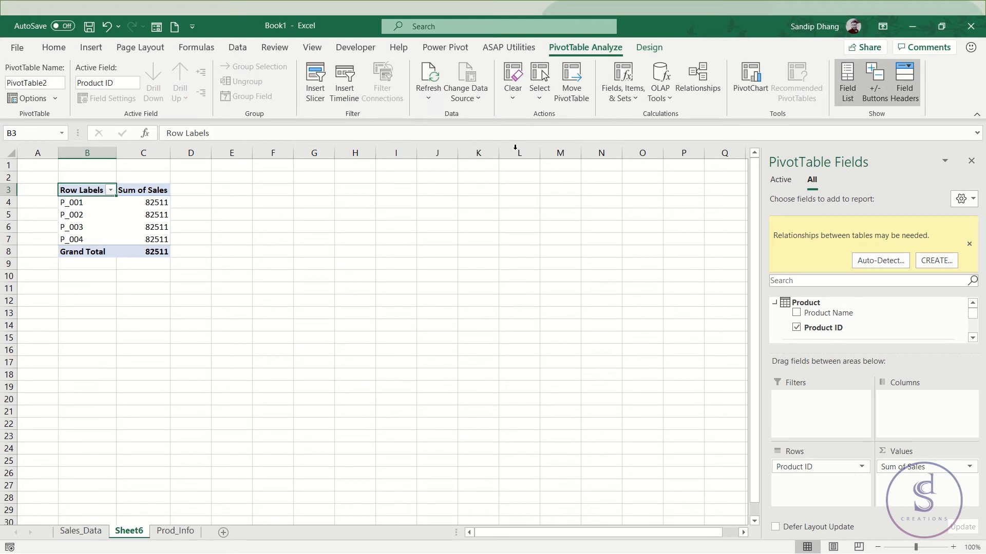
Check the workbook's existing table relationships in Manage Relationships and close the dialog
click(238, 47)
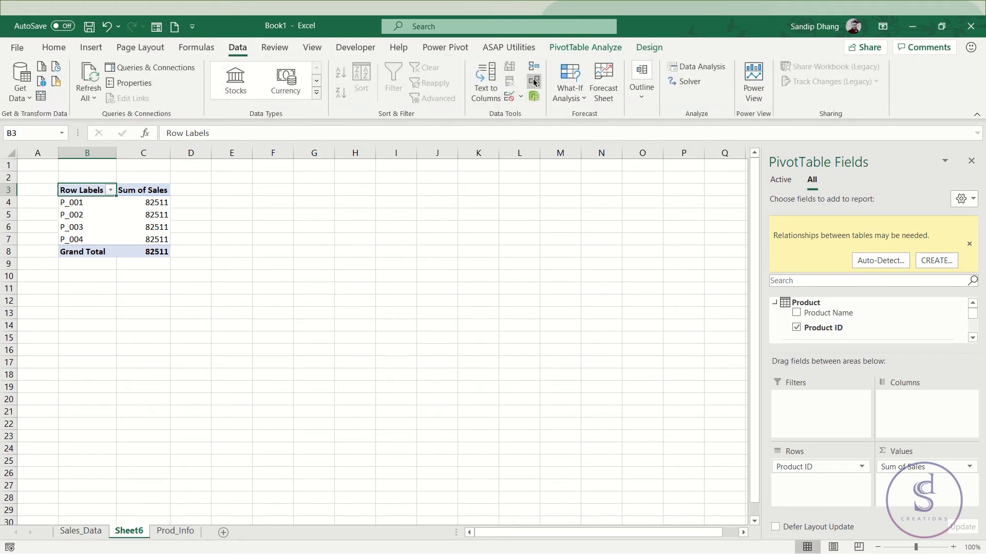
click(534, 81)
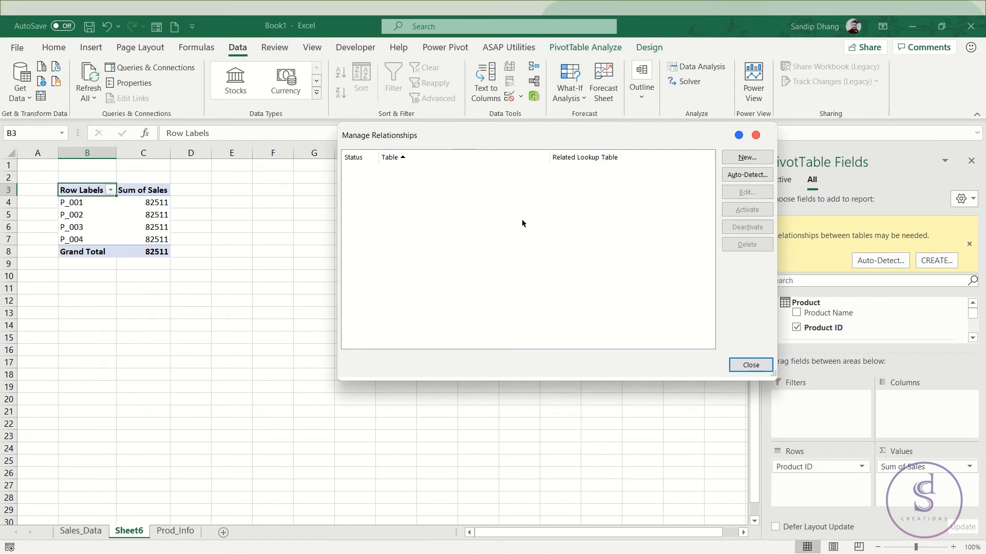
click(755, 135)
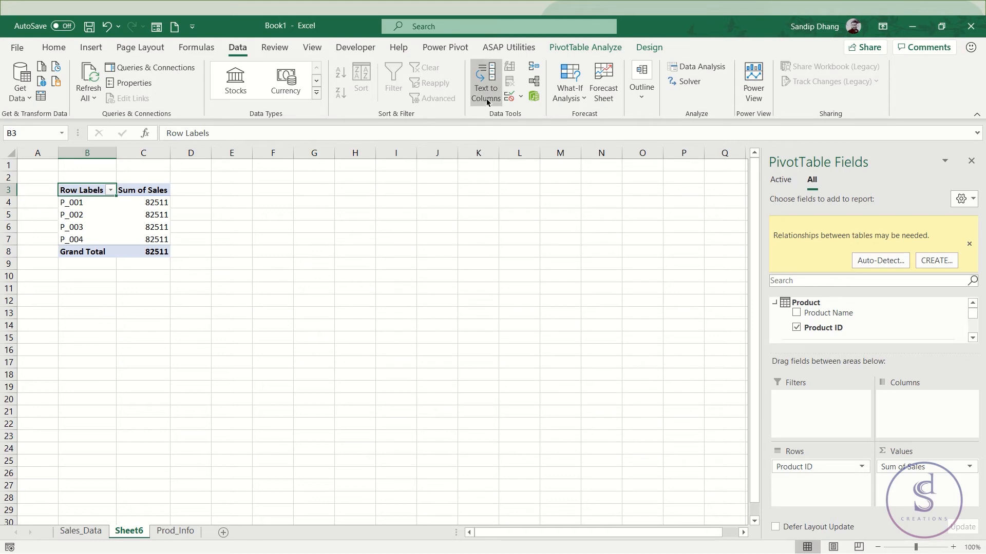
Display the Power Pivot data model as a diagram and spread the Sales and Product tables apart
click(440, 51)
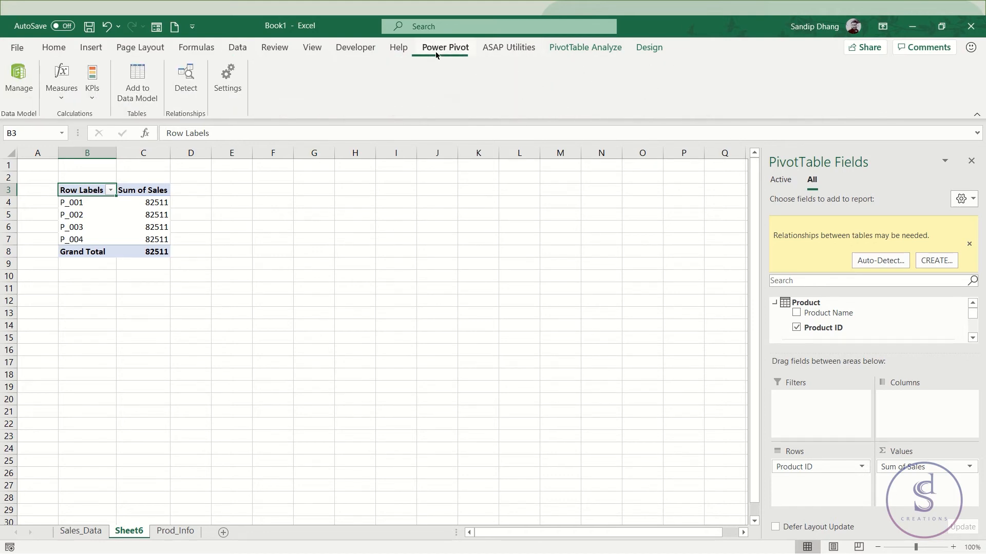
click(4, 90)
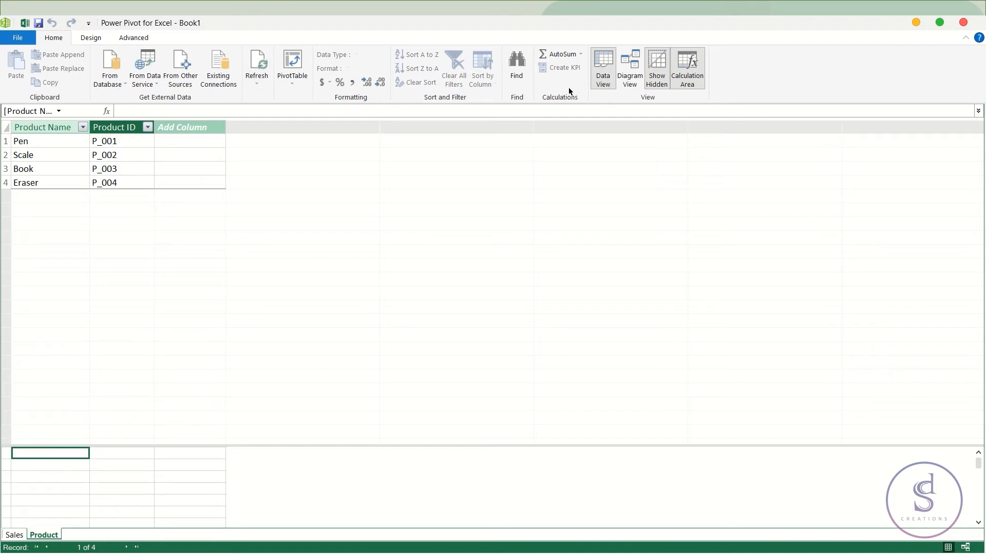
click(630, 71)
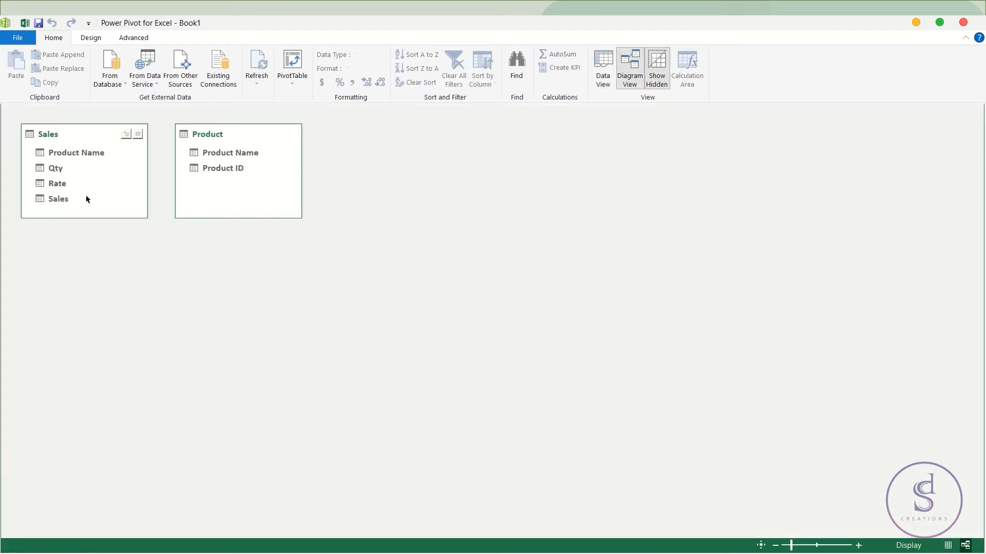
drag(260, 133, 481, 152)
mouse_move(90, 136)
mouse_down()
mouse_move(108, 140)
mouse_move(100, 146)
mouse_up()
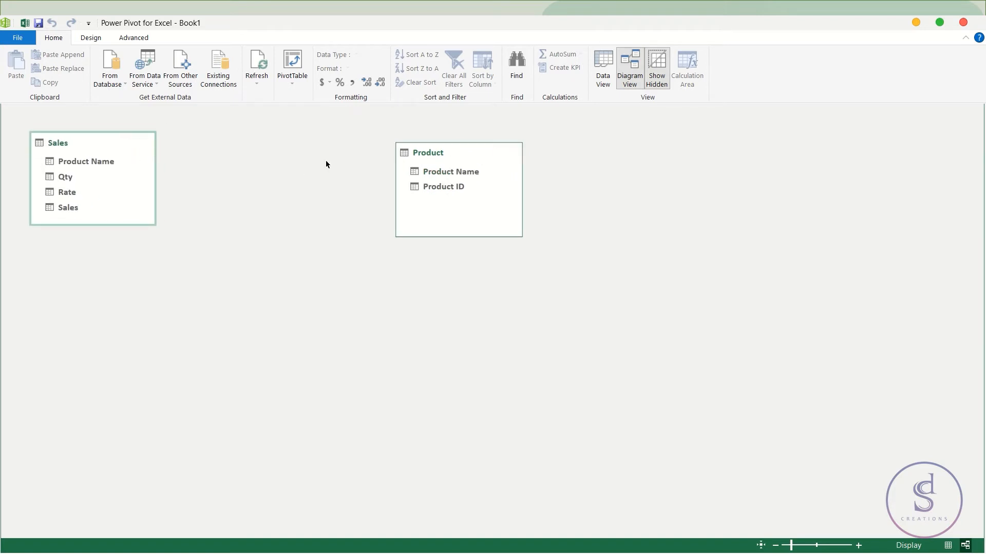
drag(465, 149, 458, 144)
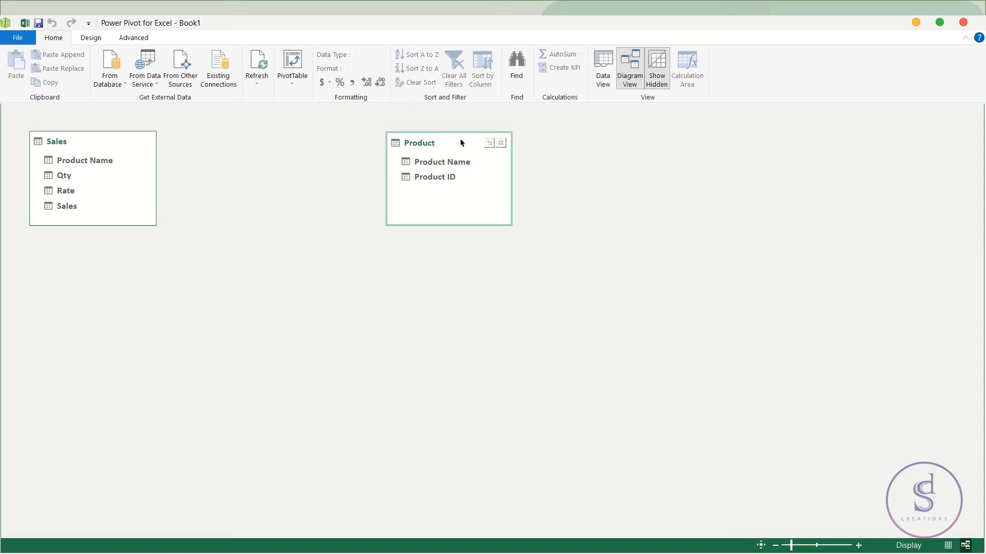
drag(460, 143, 361, 200)
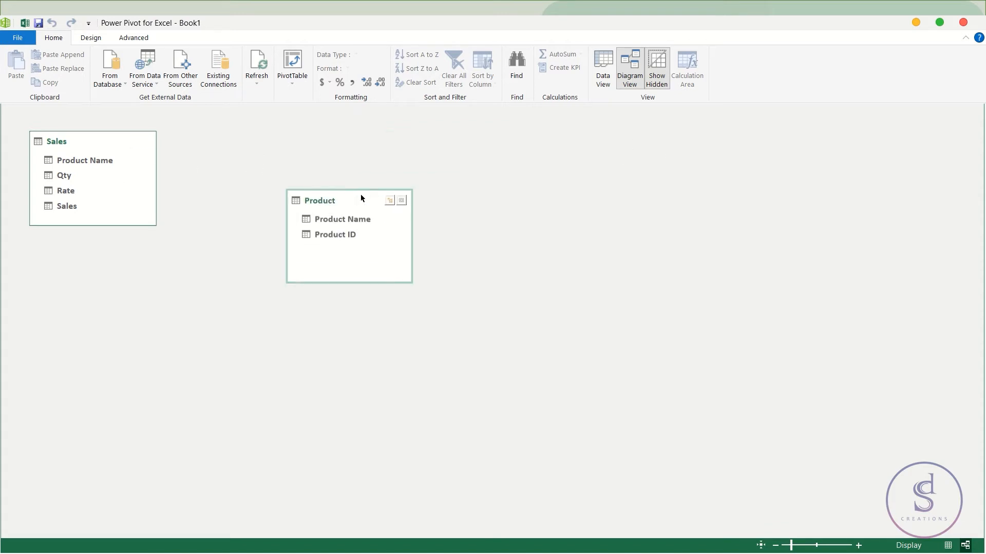
Relate Product Name in the Sales table to Product Name in the Product table, and close the Power Pivot window
click(51, 162)
drag(57, 162, 337, 222)
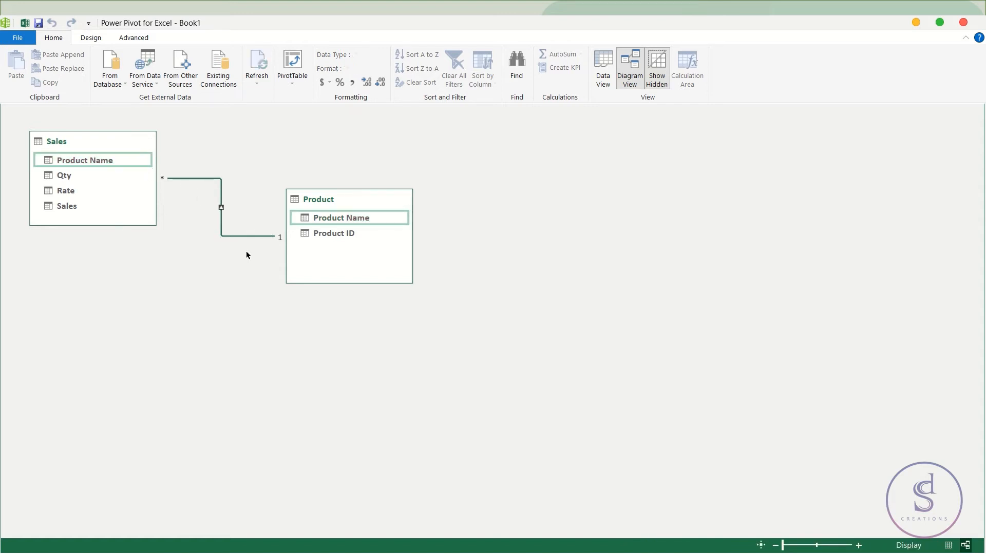
drag(336, 201, 369, 253)
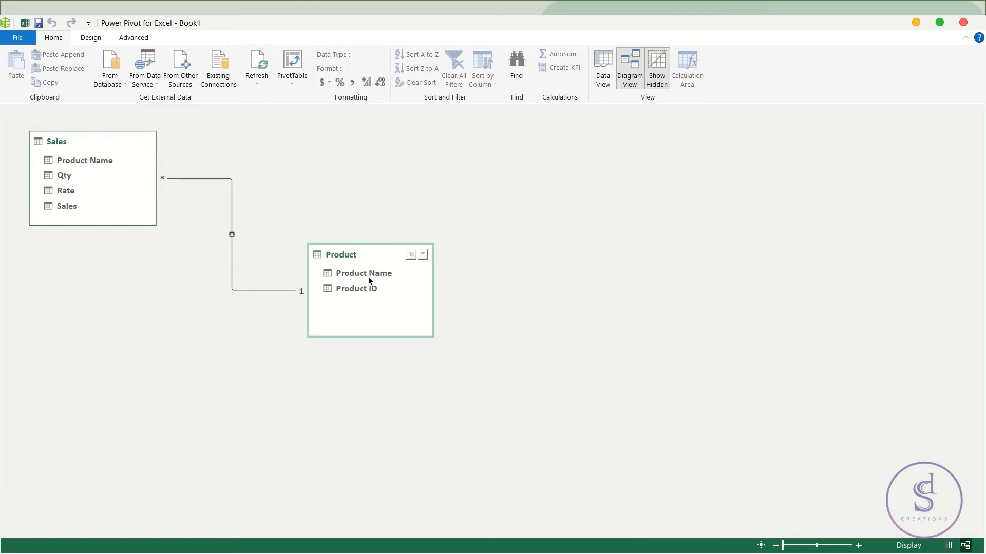
click(231, 231)
click(963, 23)
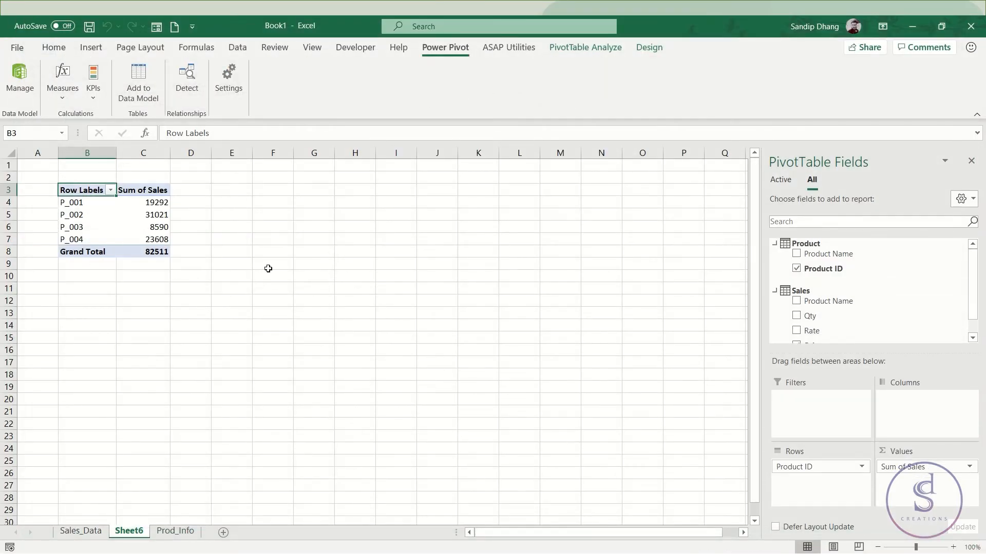
Add Qty from the Sales table to the PivotTable values and inspect the figures for each product ID
drag(144, 203, 133, 236)
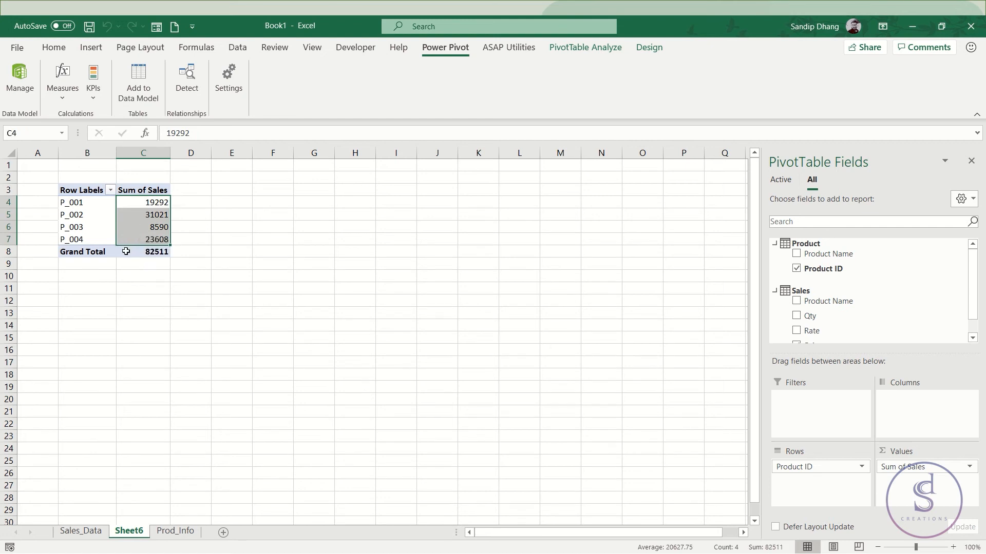
scroll(861, 297, down, 1)
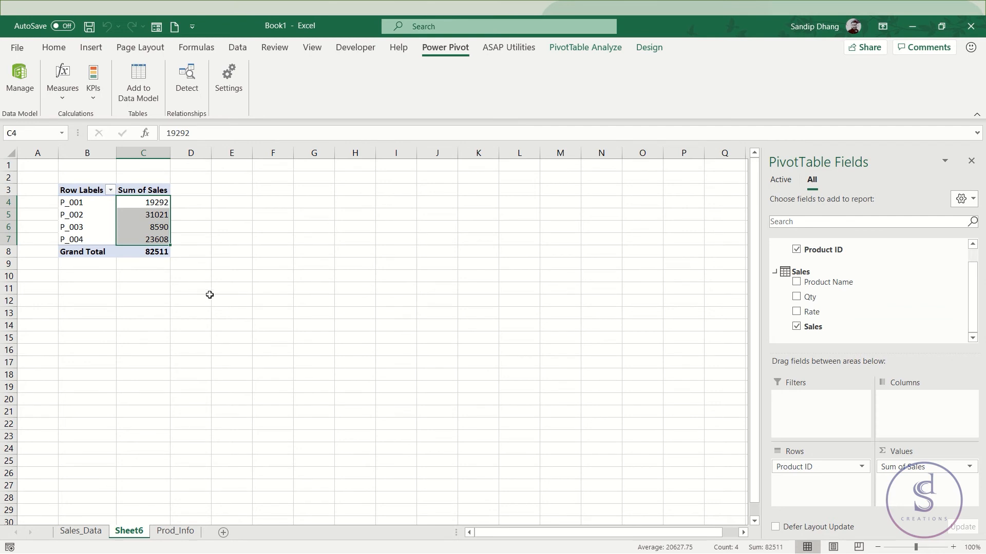
drag(810, 296, 908, 491)
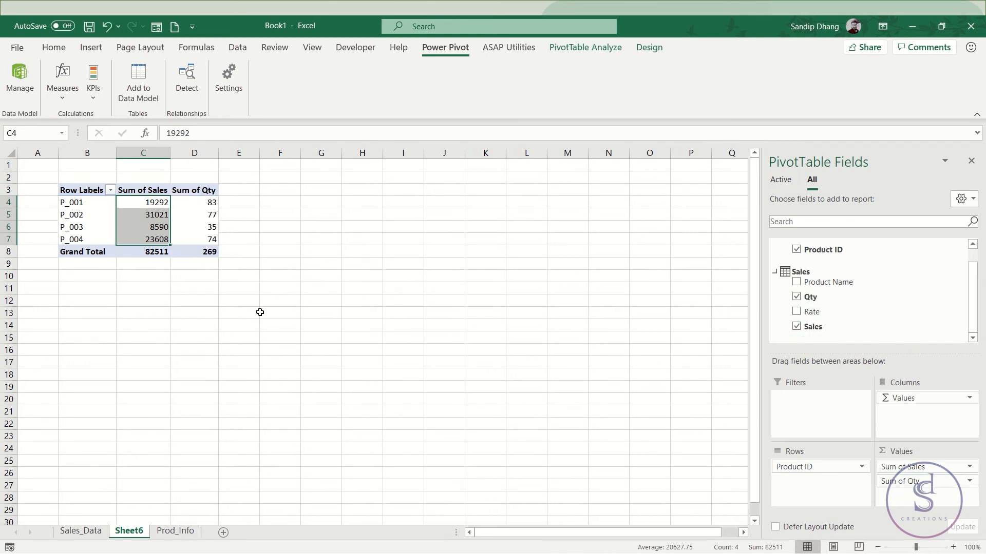
drag(203, 202, 204, 239)
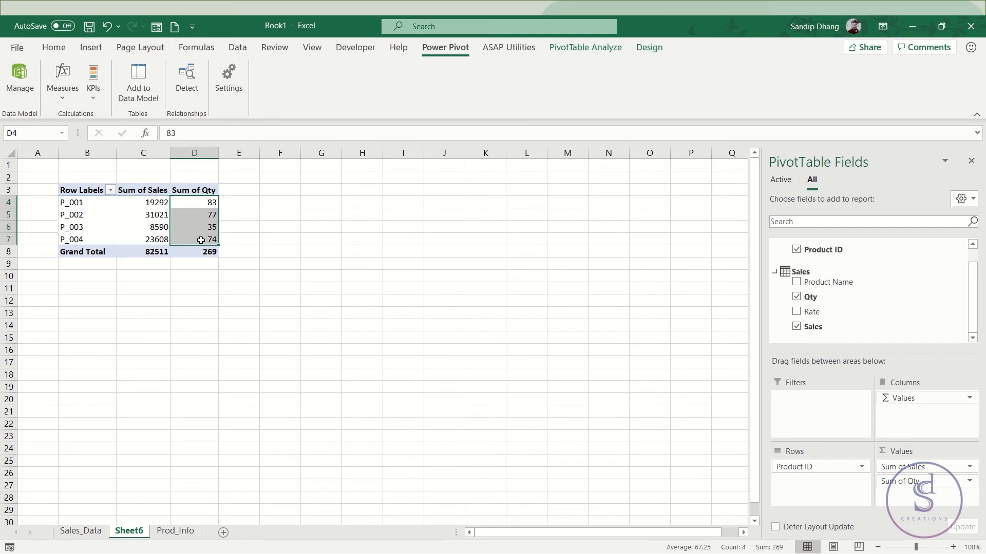
click(56, 204)
click(195, 202)
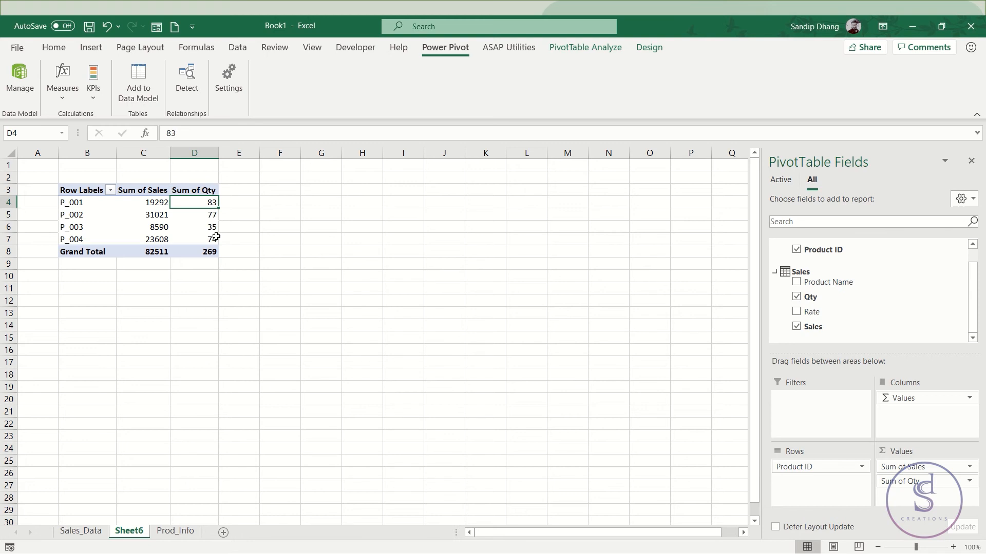
scroll(914, 280, up, 1)
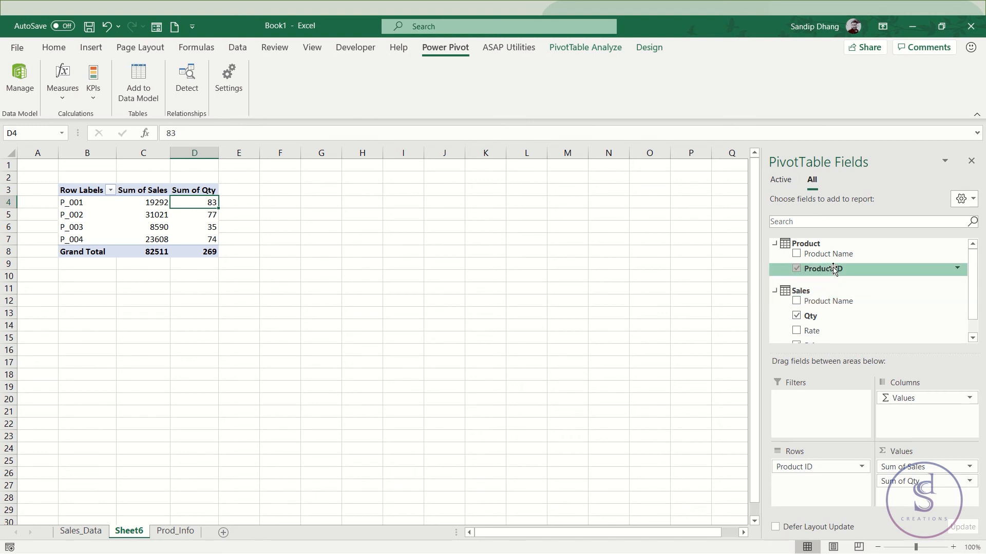
scroll(830, 298, down, 1)
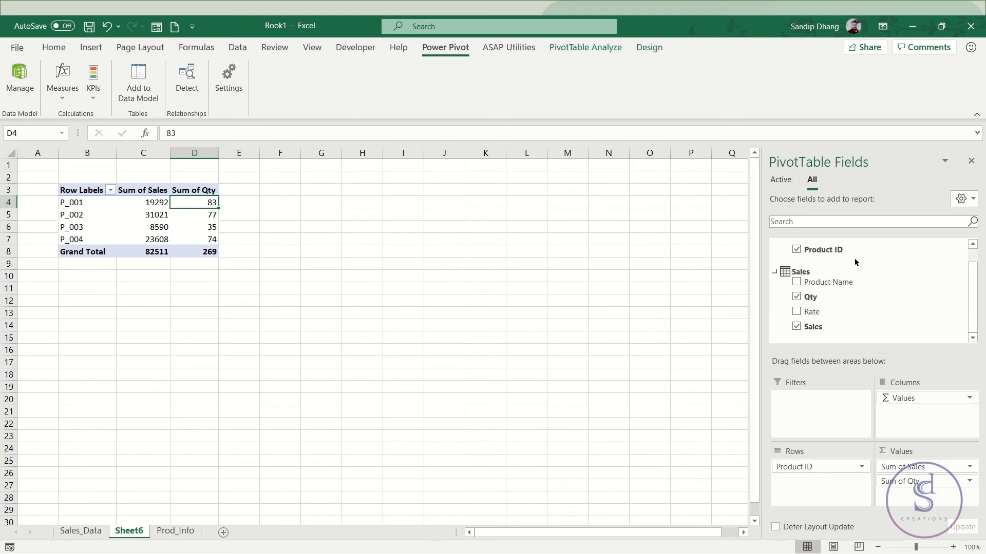
key(alt+Tab)
key(alt+Tab)
key(alt+Tab)
key(alt+Tab)
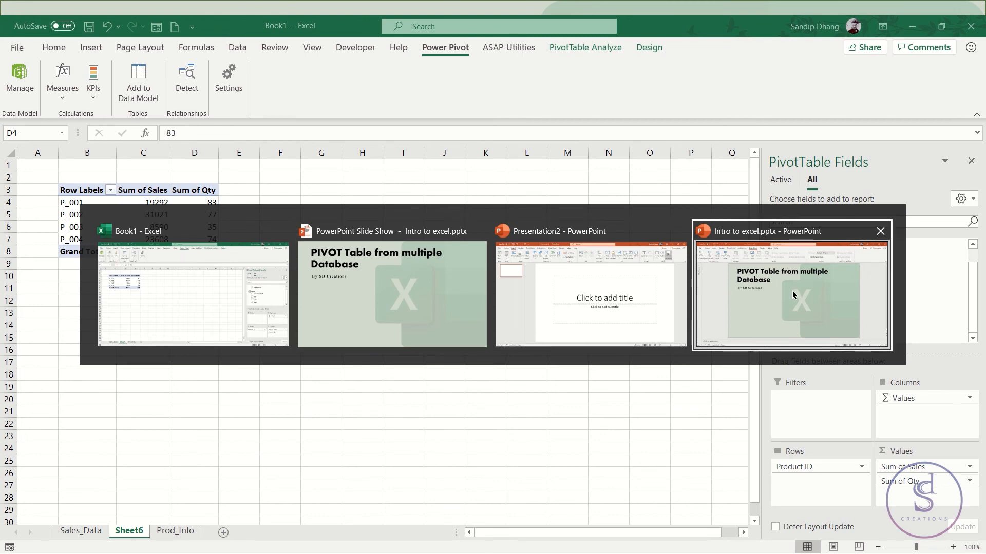
Review the link between the Sales and Product tables in Power Pivot's diagram view, and close the window
click(19, 82)
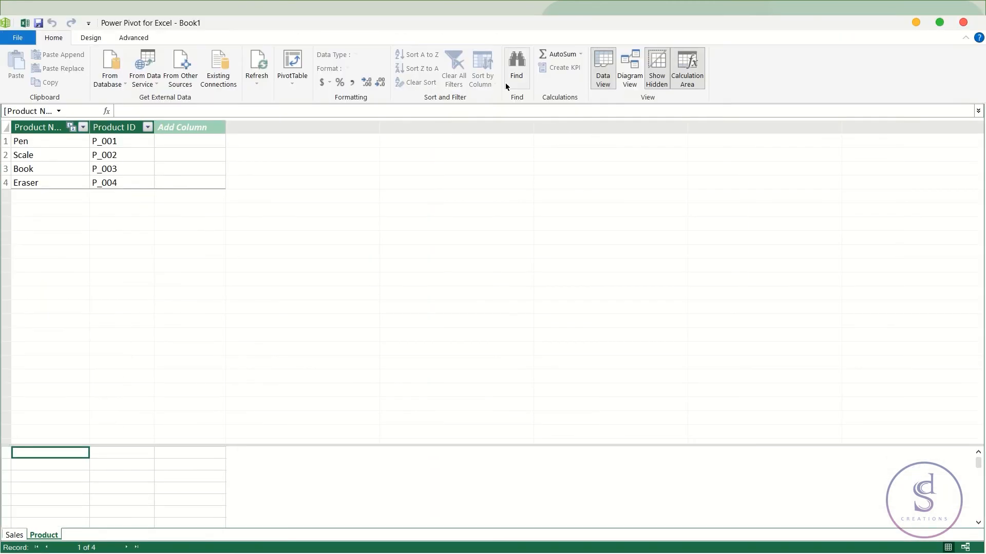
click(628, 76)
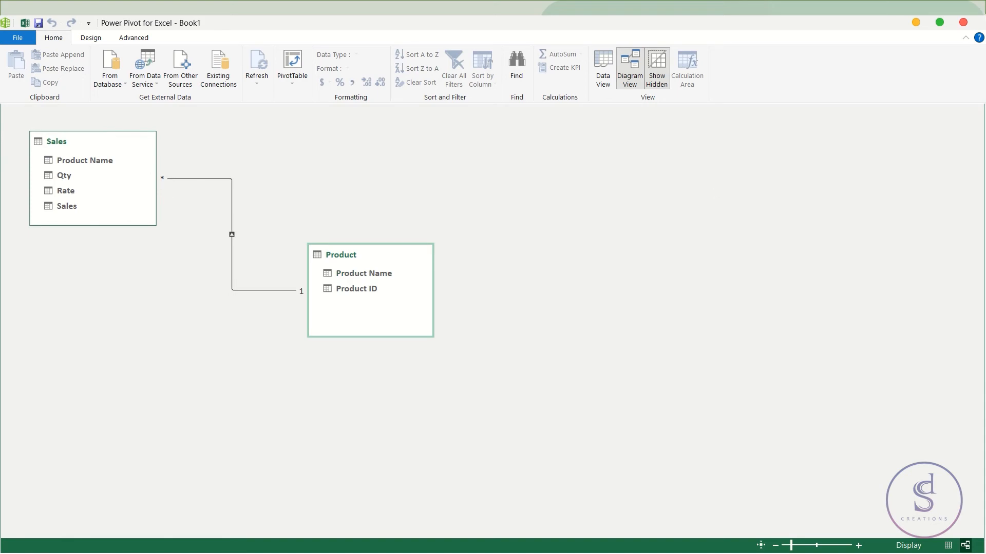
click(963, 24)
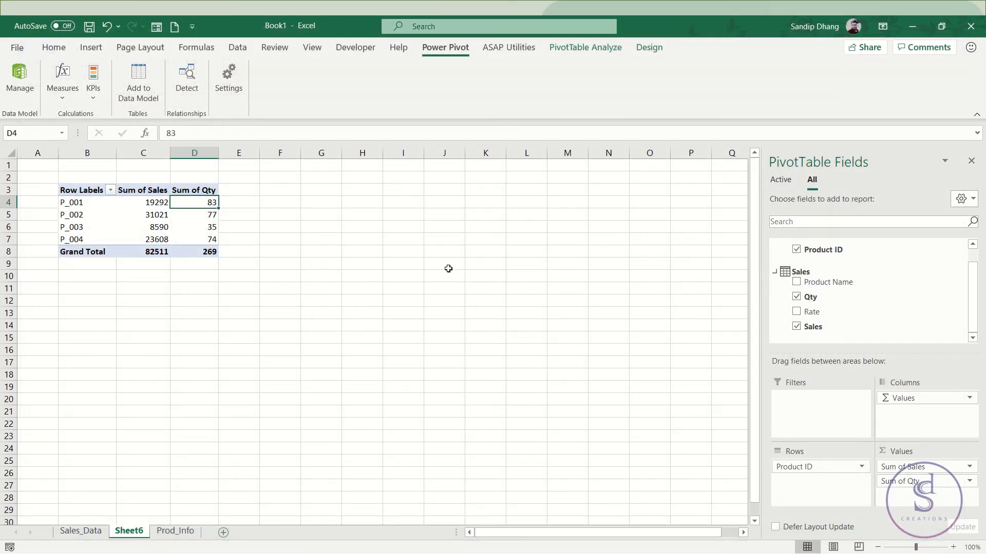
Delete the existing relationship between the Sales and Product tables on Product Name in Manage Relationships
click(235, 50)
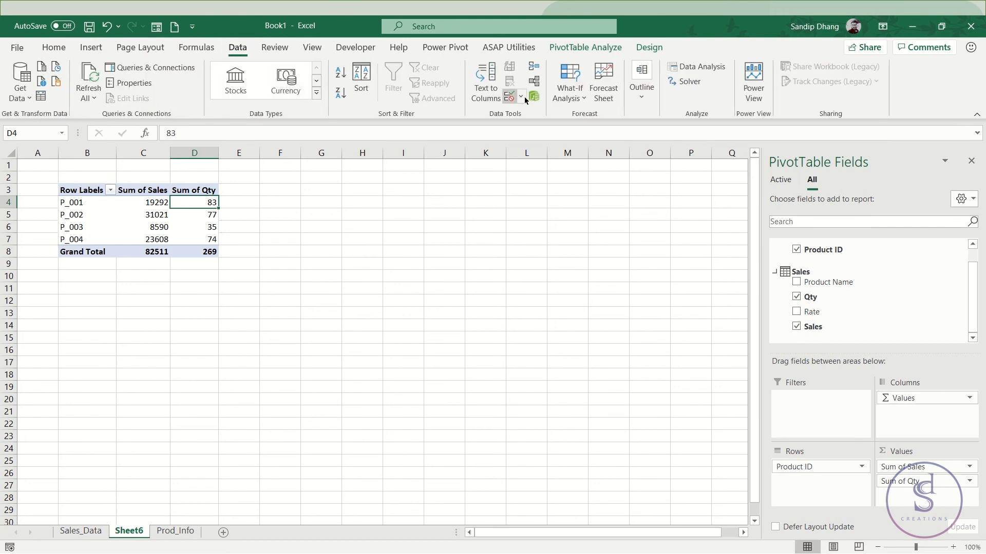
click(535, 82)
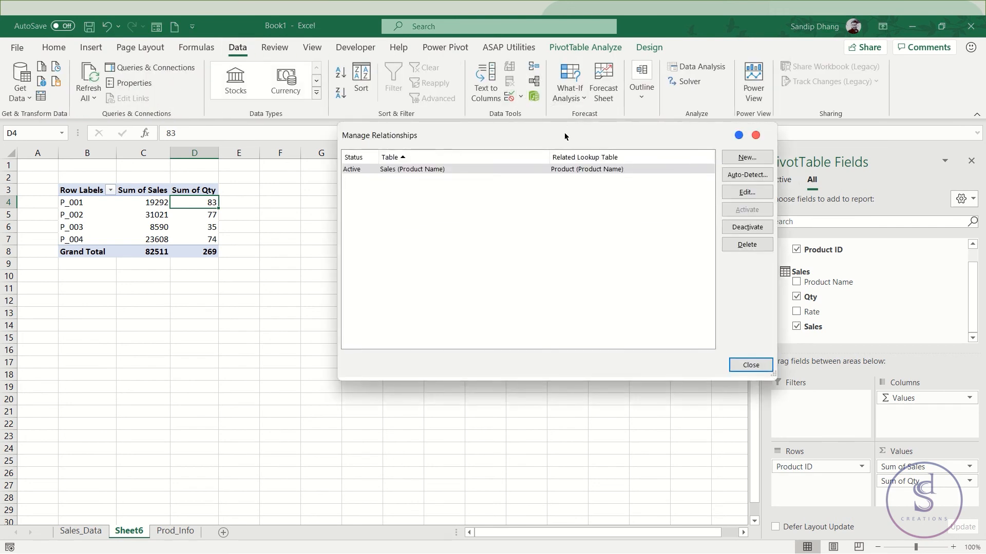
drag(564, 133, 503, 191)
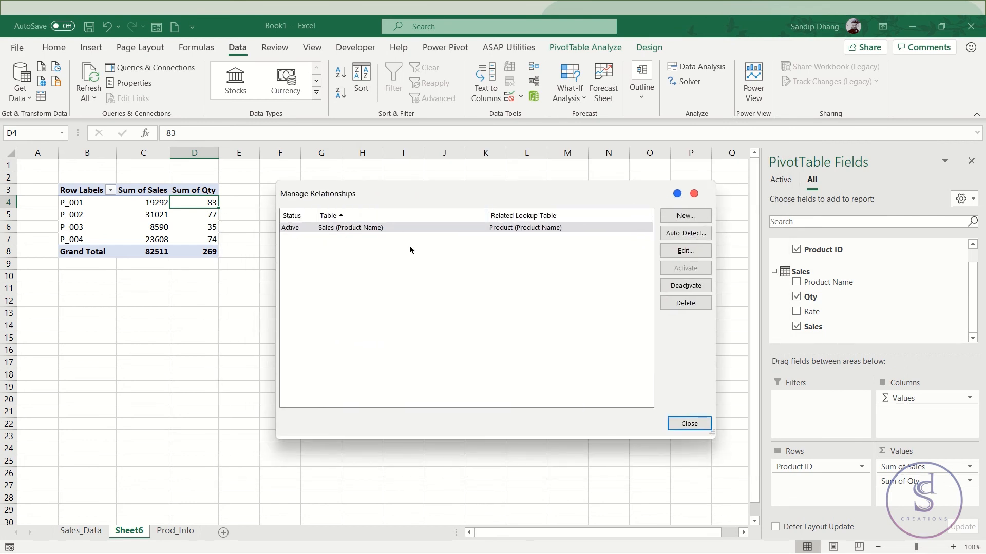
click(430, 230)
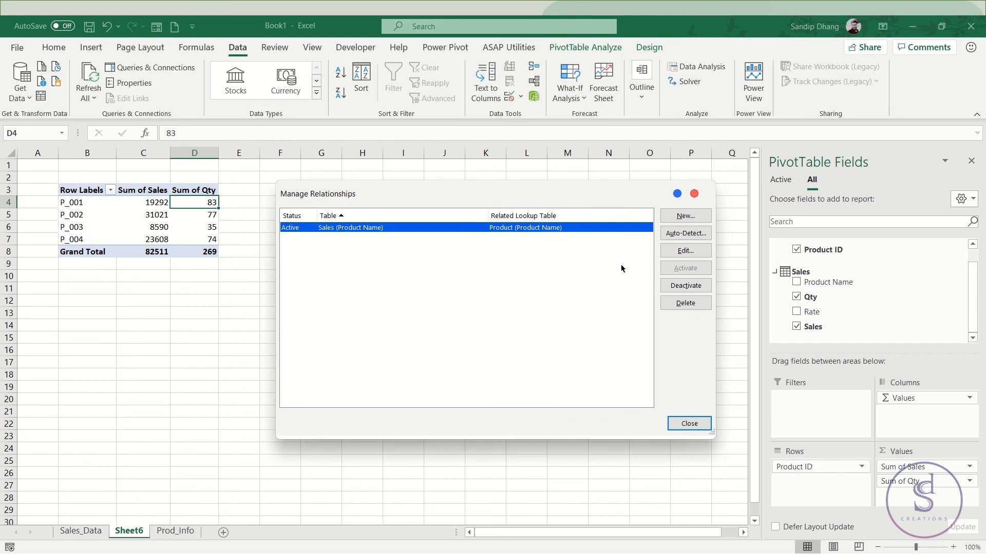
click(685, 303)
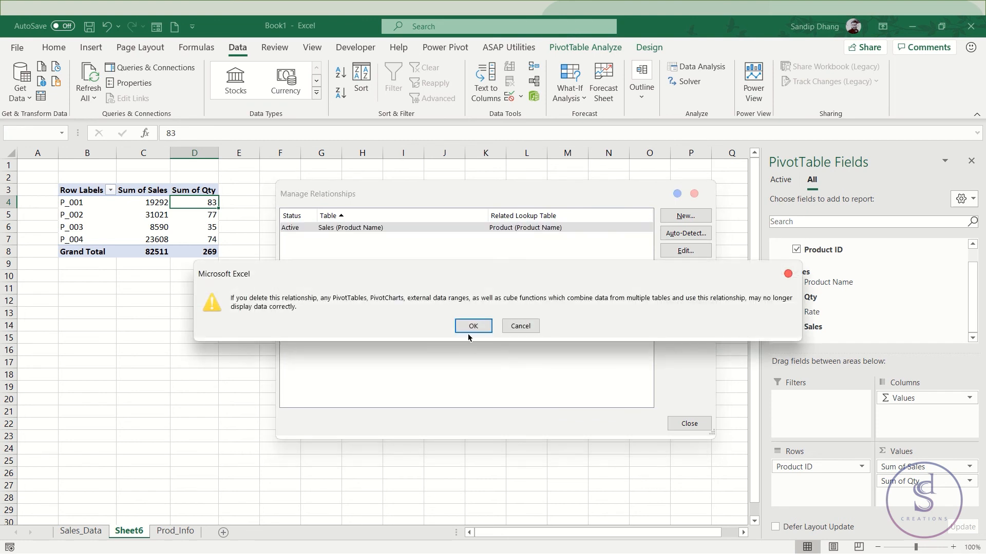
click(473, 327)
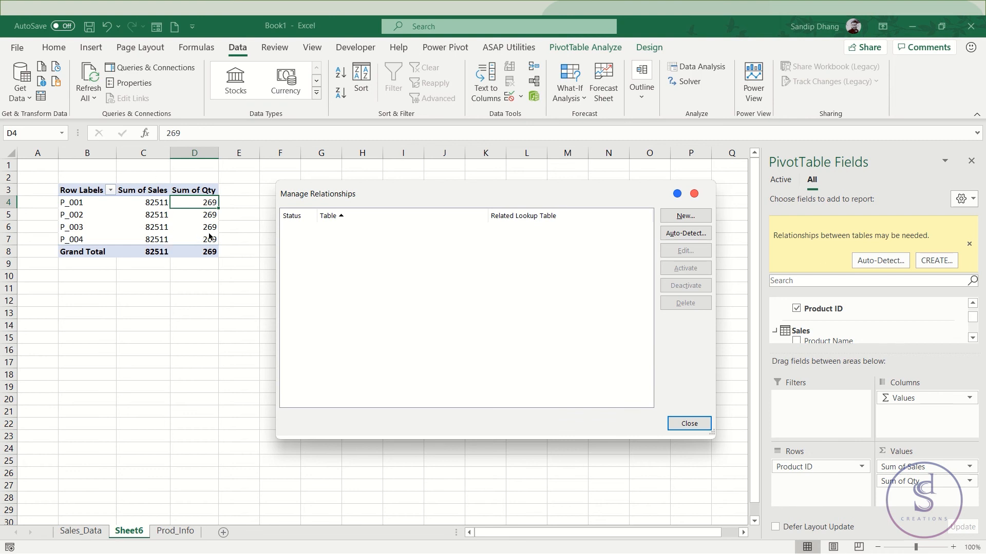
Set up a new relationship with Product as the table, Sales as the related table, and Product Name as both columns
click(696, 218)
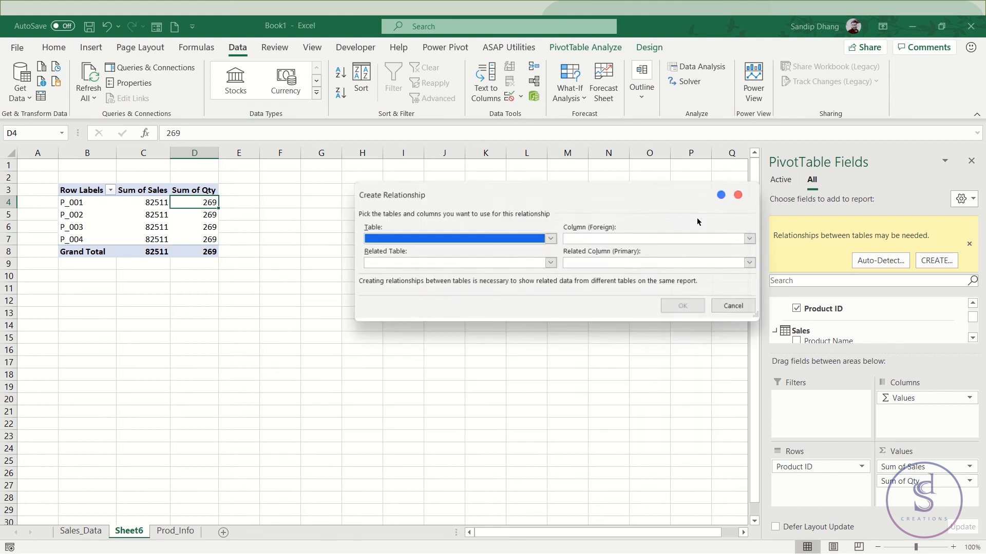
click(550, 239)
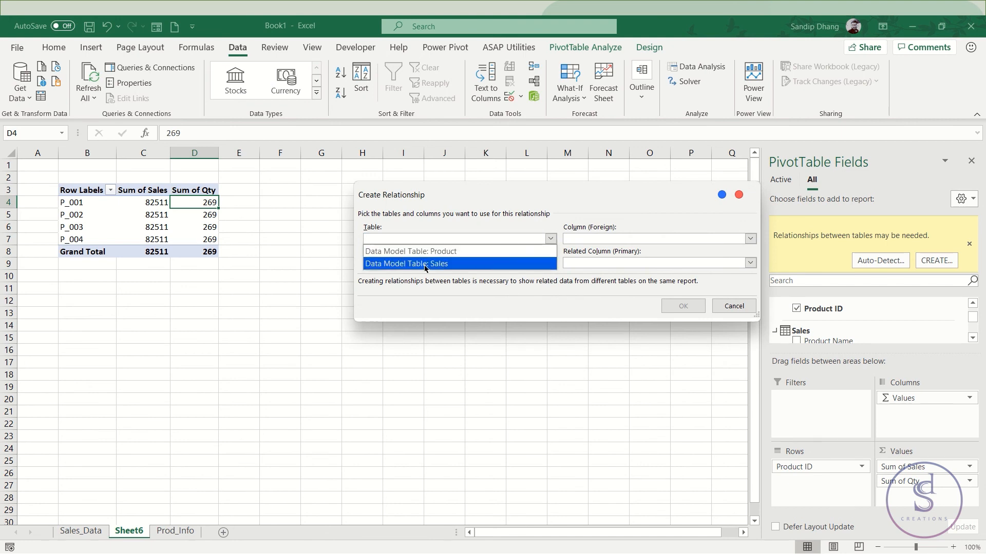
click(465, 252)
click(551, 263)
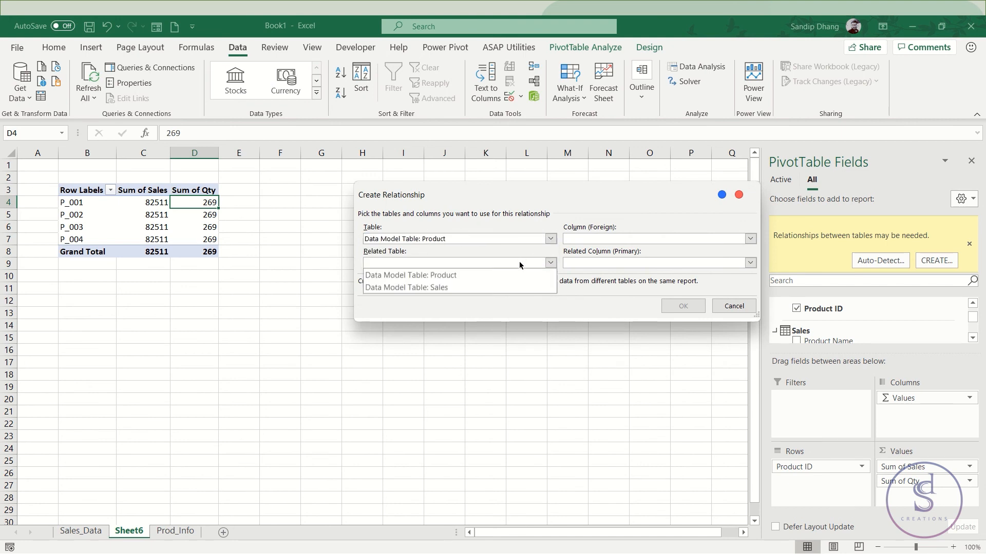
click(440, 288)
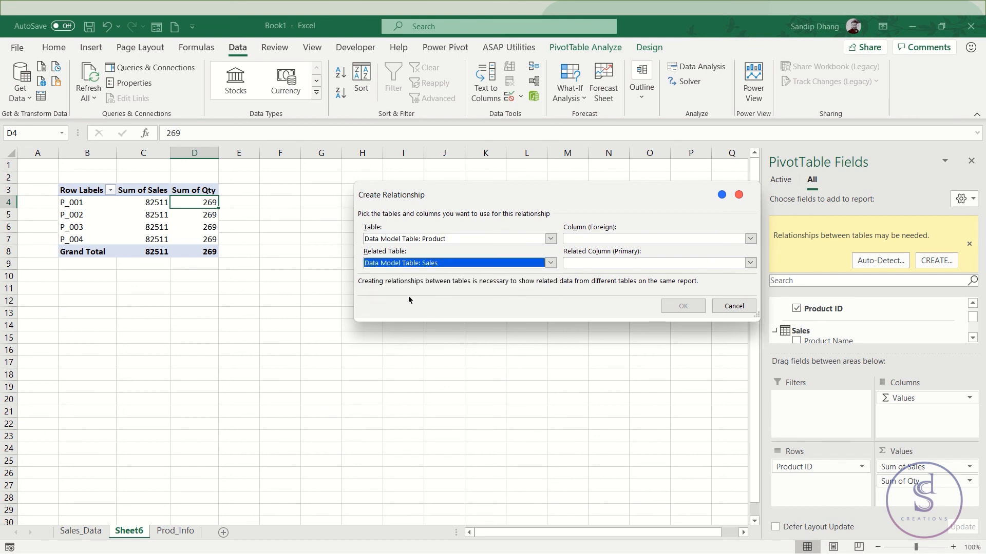
click(605, 239)
click(609, 263)
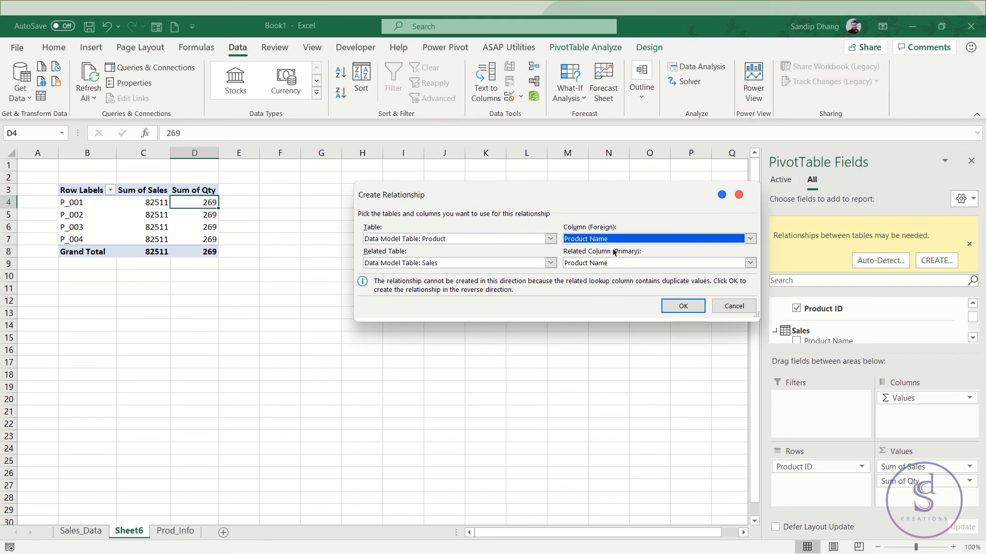
Create the relationship with Sales as the table, Product as the related table and Product Name as both columns, and close Manage Relationships
click(449, 239)
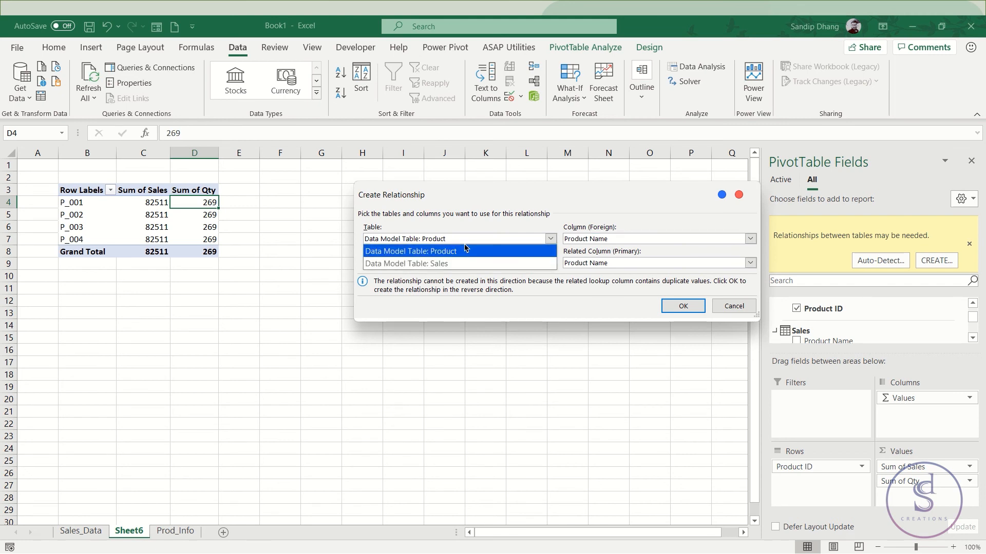
click(454, 265)
click(460, 264)
click(460, 276)
click(592, 237)
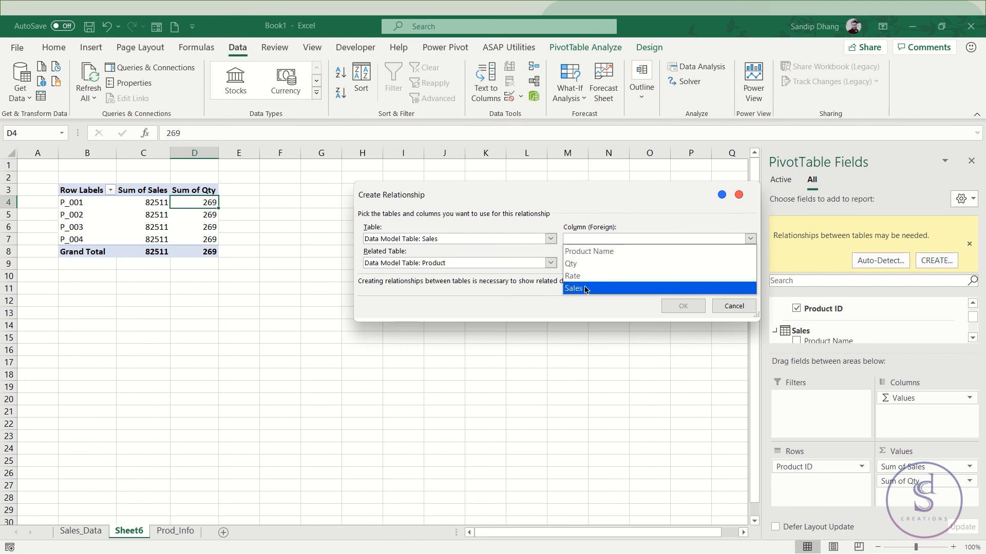
click(593, 251)
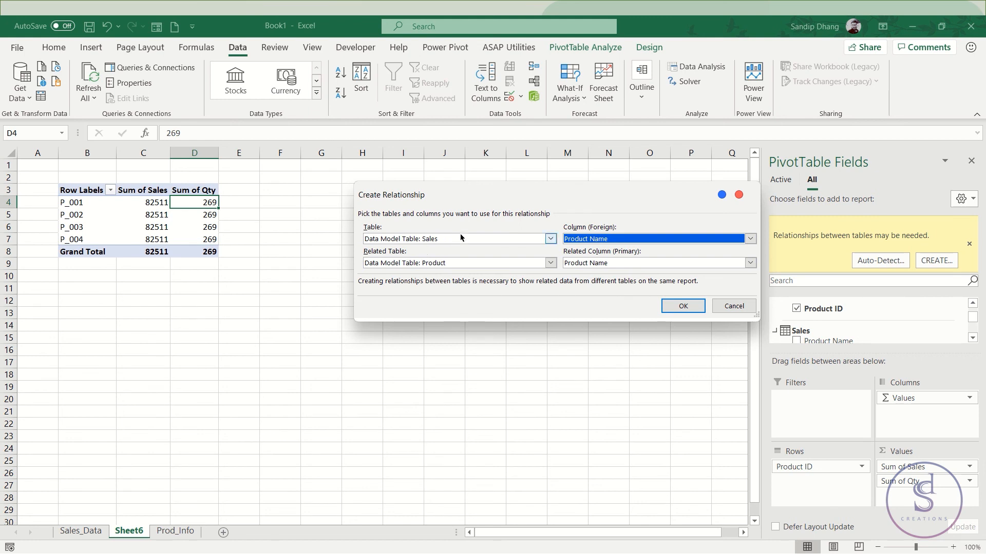
click(679, 307)
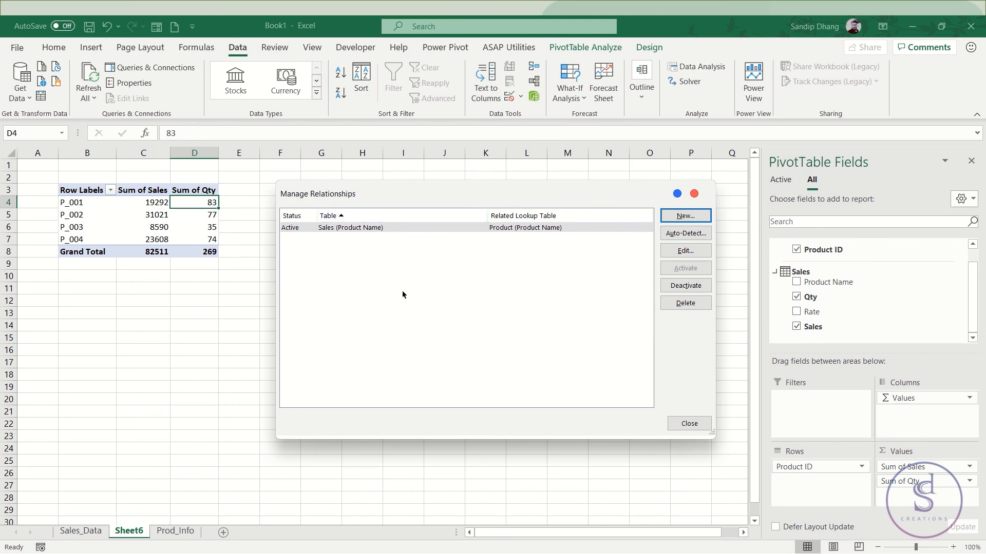
click(694, 194)
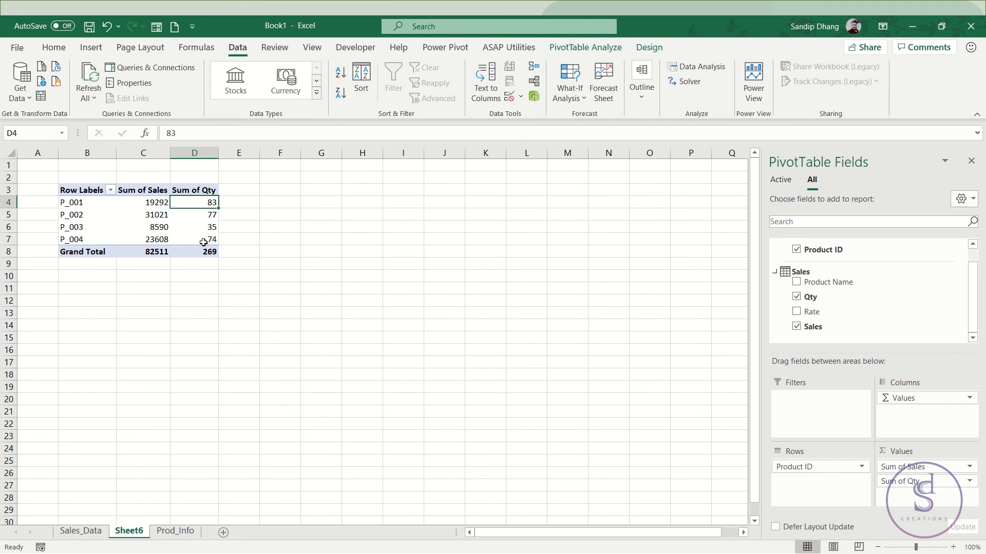
Select the PivotTable's body and grand total row to review the Sales and Qty figures by product ID
mouse_move(204, 243)
drag(74, 202, 103, 234)
drag(201, 209, 71, 246)
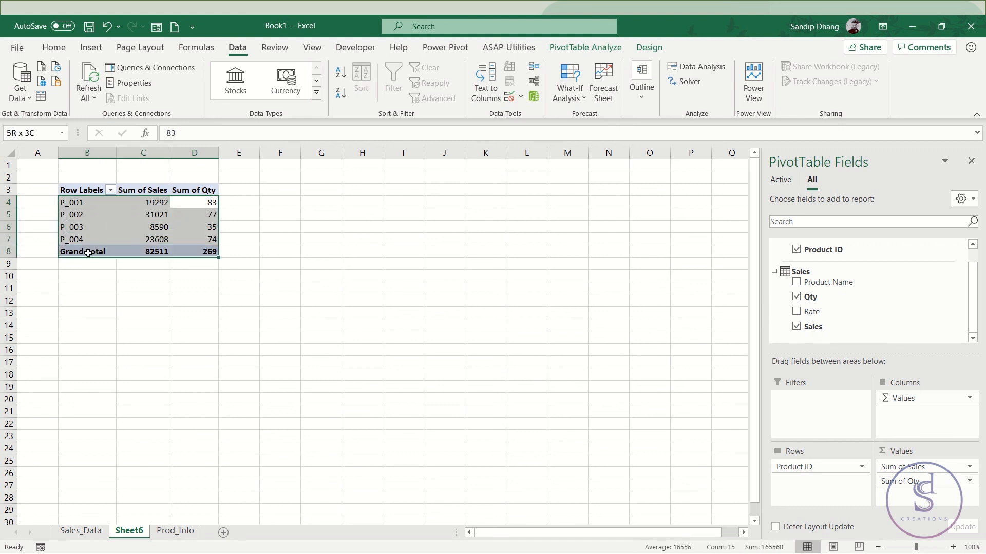